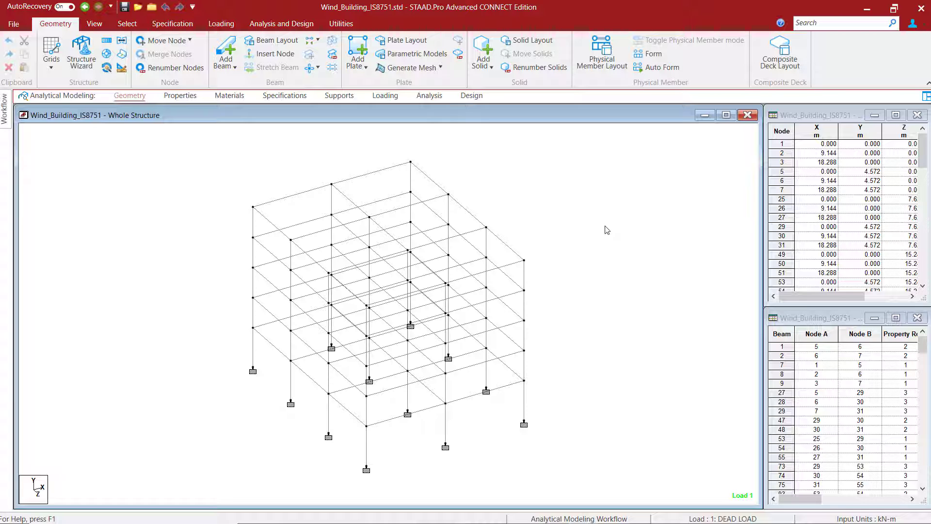
- Add wind type definition 1 with the comment WindwardX and the code IS 875 (Part 3):2015
click(380, 96)
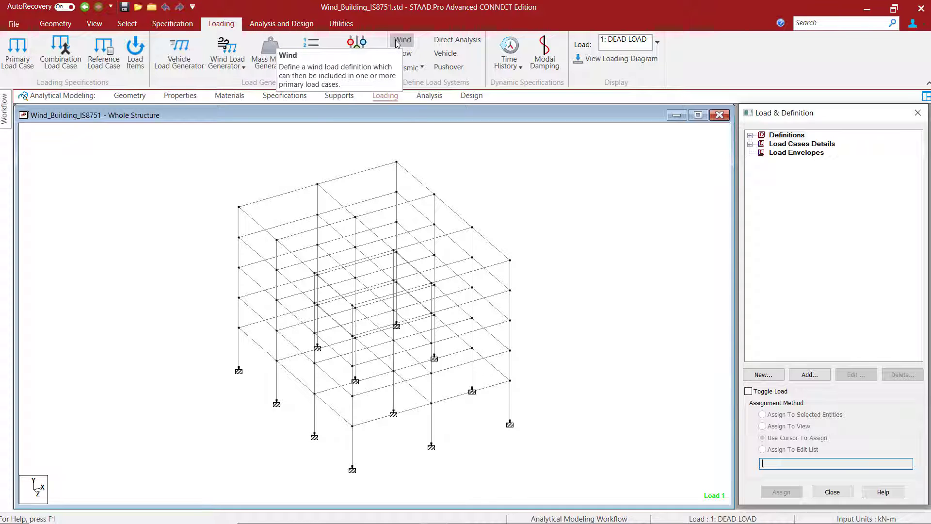
click(751, 137)
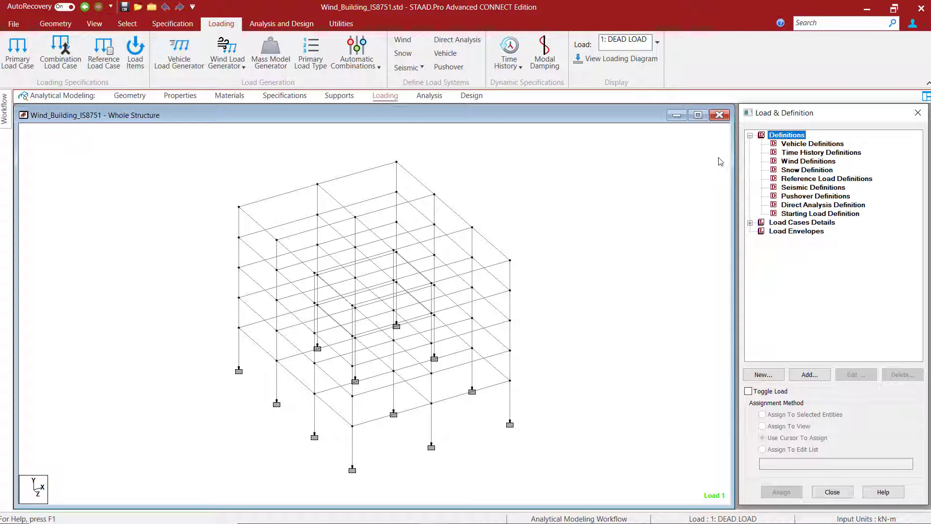
click(402, 41)
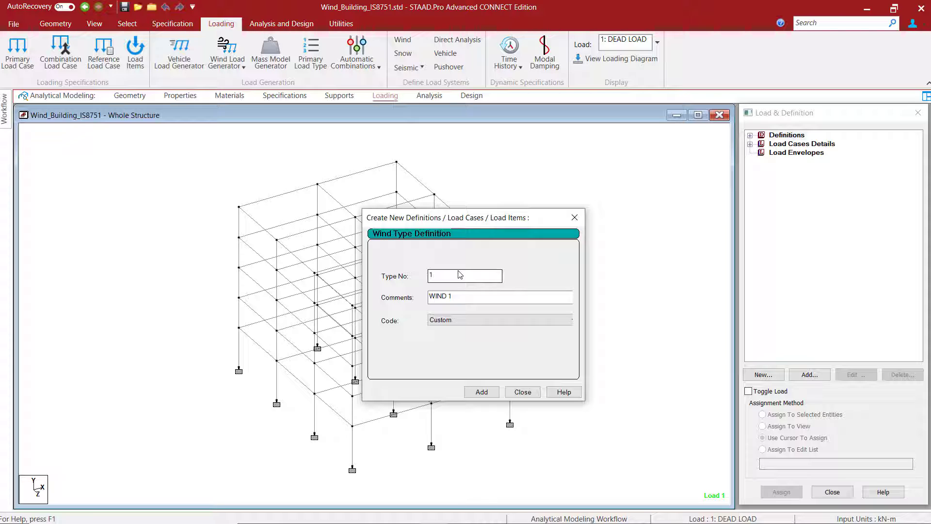
click(466, 299)
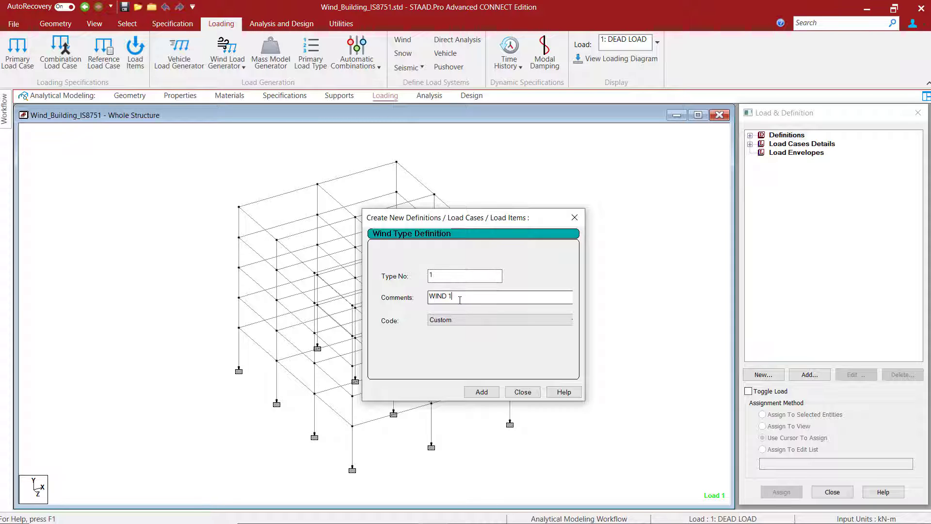
drag(466, 300, 382, 303)
text(Win)
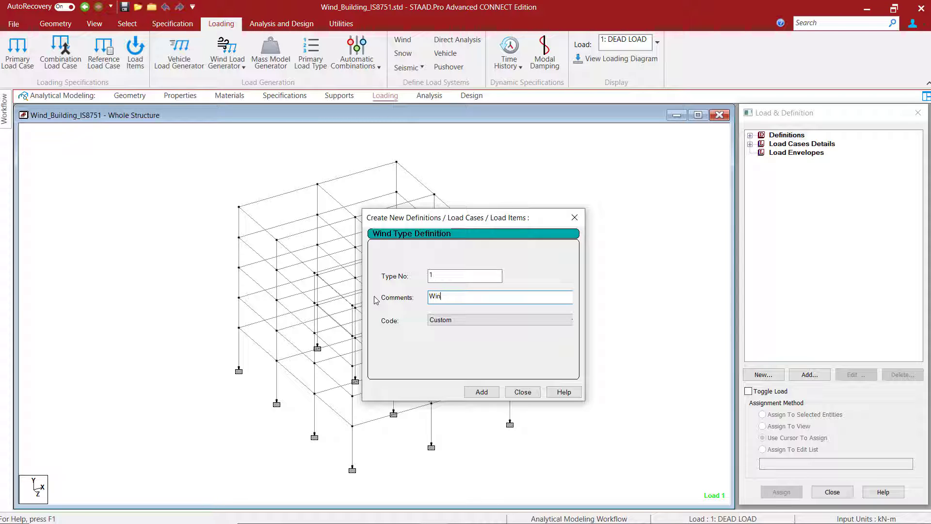
text(dwardX)
click(452, 321)
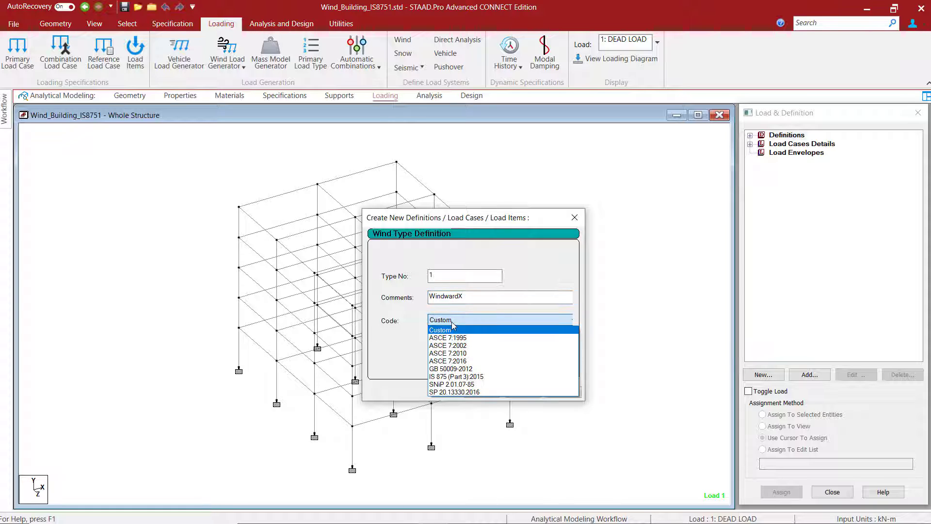
click(451, 378)
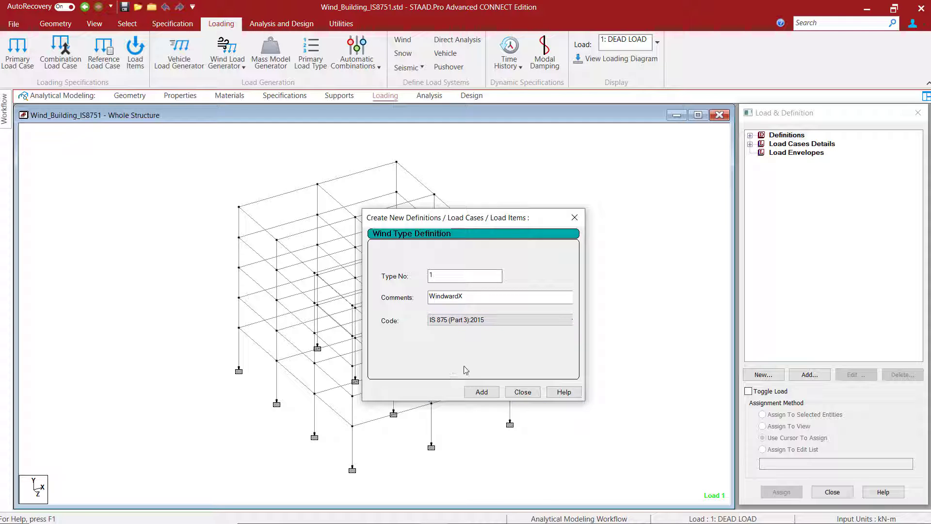
click(481, 392)
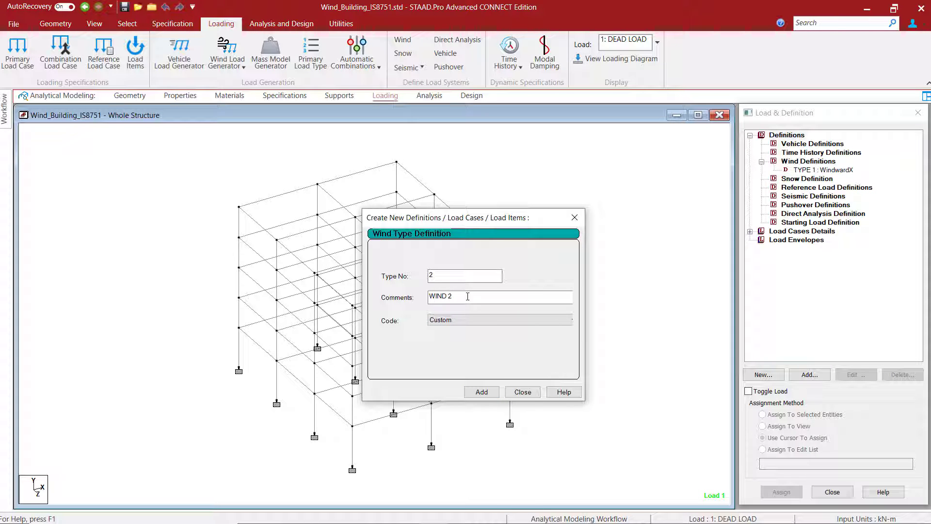
- Add wind type definition 2 with the comment LeewardX and the code IS 875 (Part 3):2015
drag(467, 296, 424, 297)
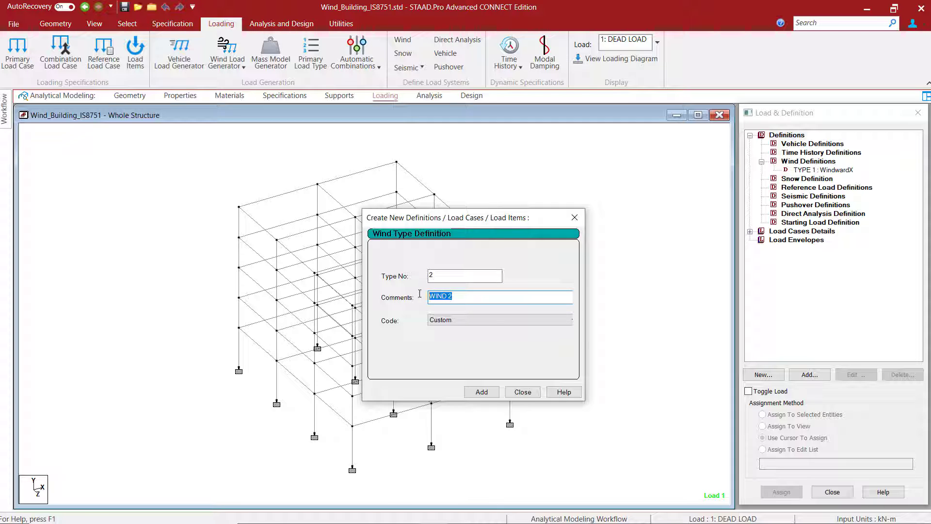
text(LeewardX)
click(490, 321)
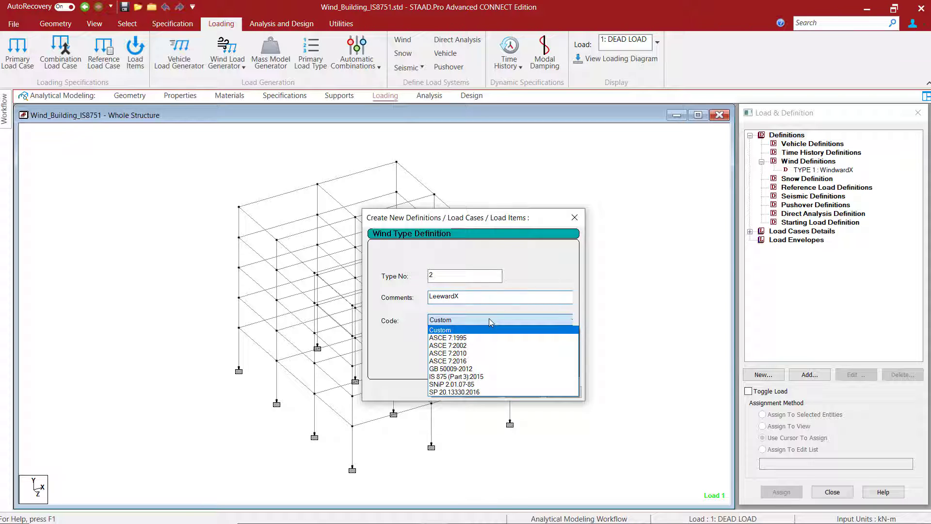
click(452, 377)
click(482, 392)
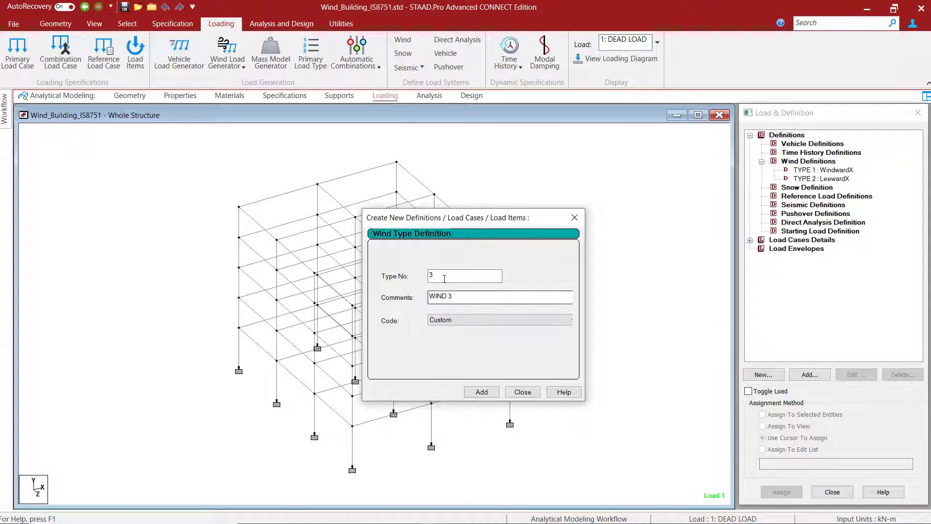
- Add wind type definition 3 with the comment SidewardX and the code IS 875 (Part 3):2015, and finish creating wind types
drag(456, 295, 398, 302)
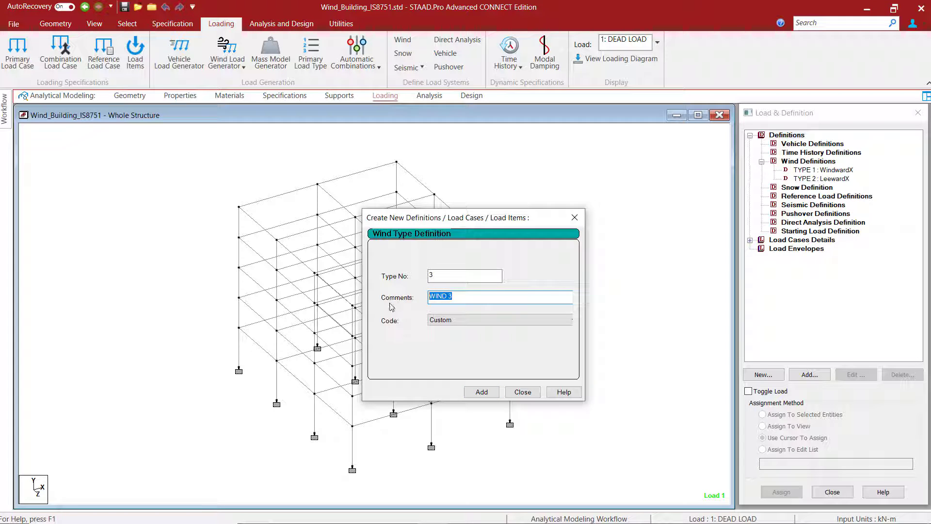
text(Sid)
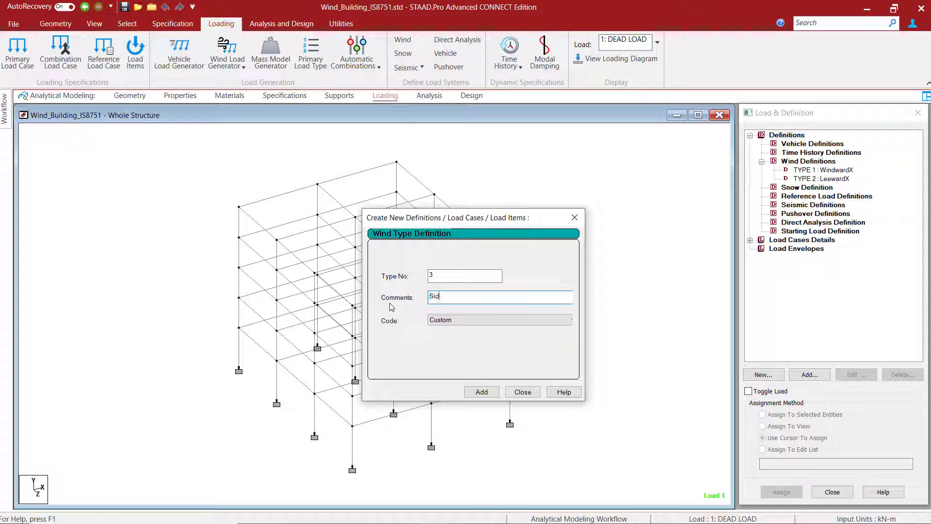
text(ewardX)
click(439, 321)
click(451, 376)
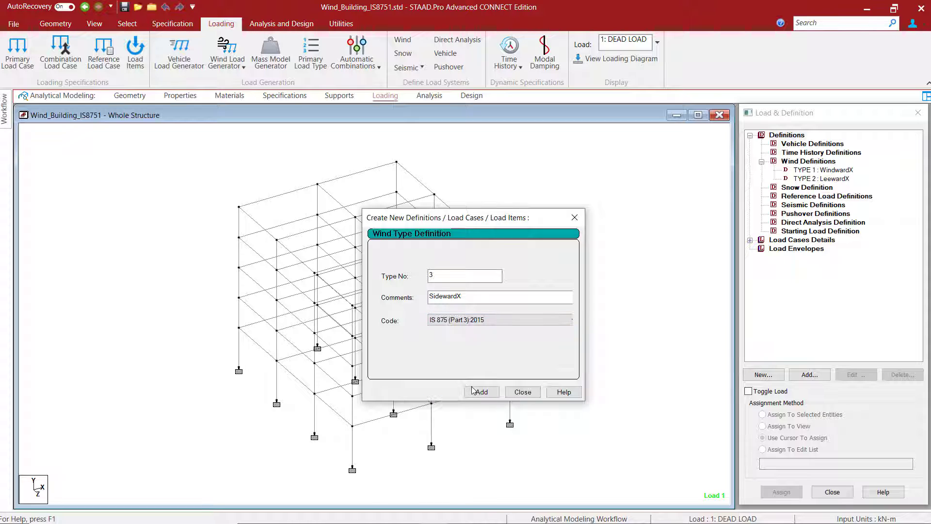
click(482, 392)
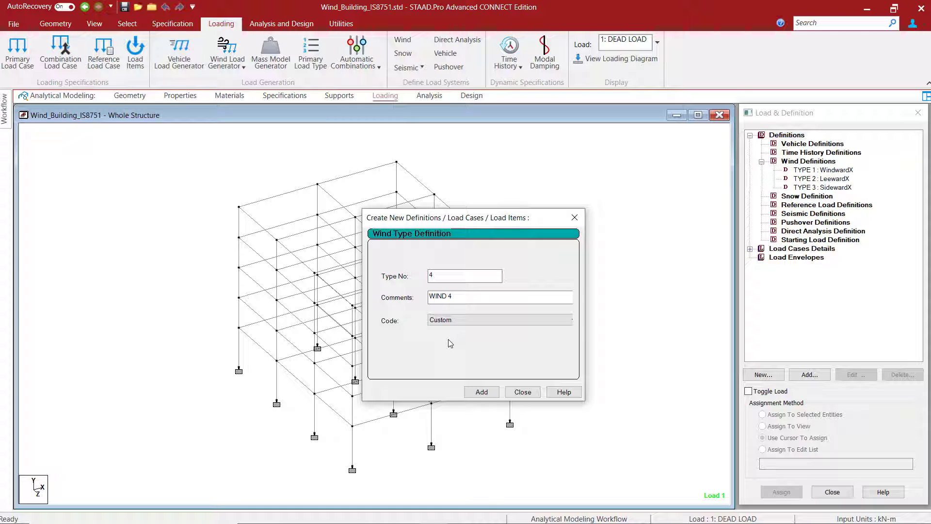
click(523, 391)
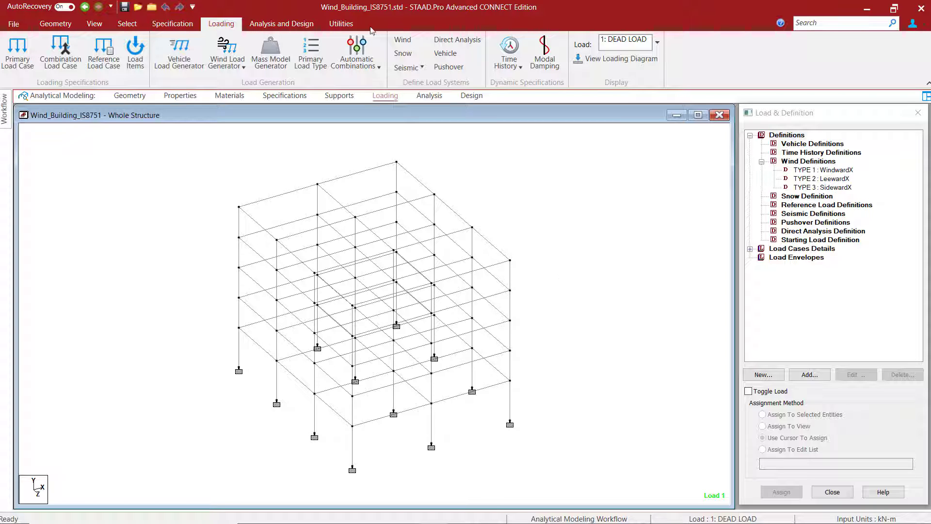
- Measure the building's two base side lengths and its full corner height with Node to Node Distance
click(342, 25)
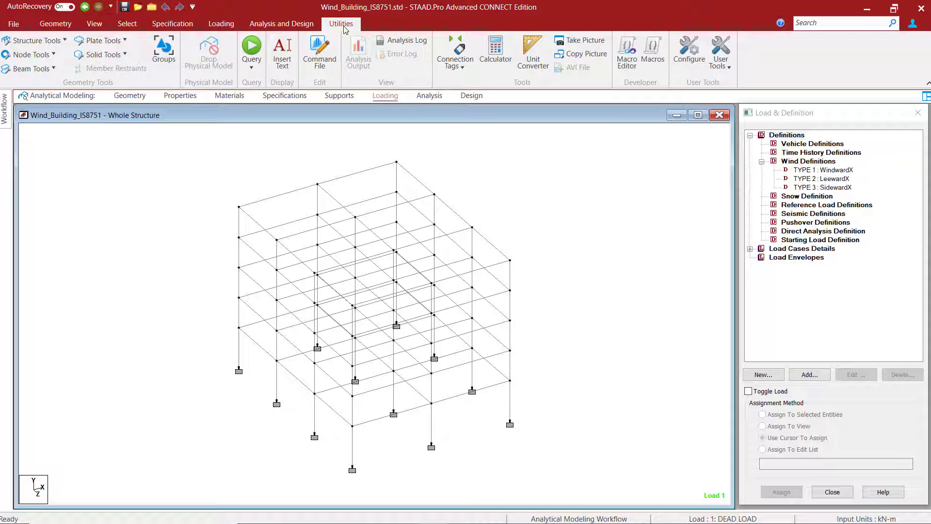
click(49, 56)
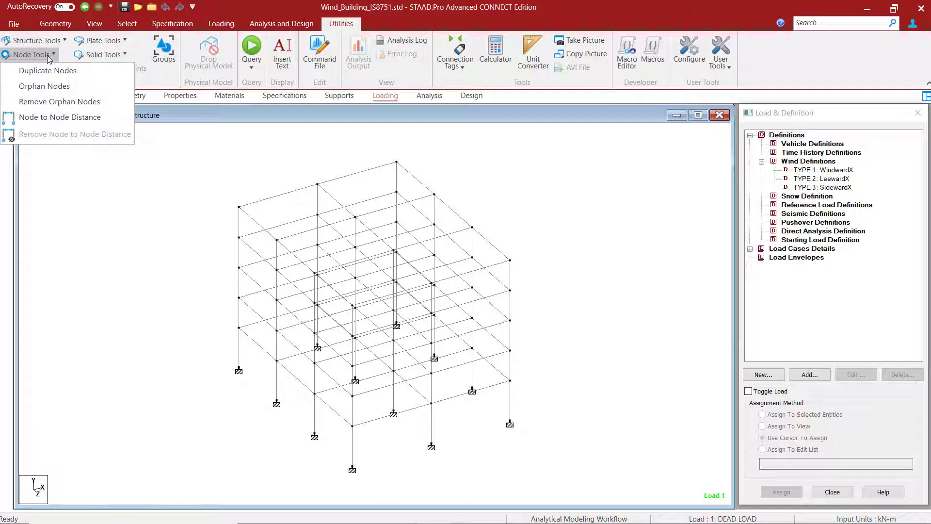
click(35, 118)
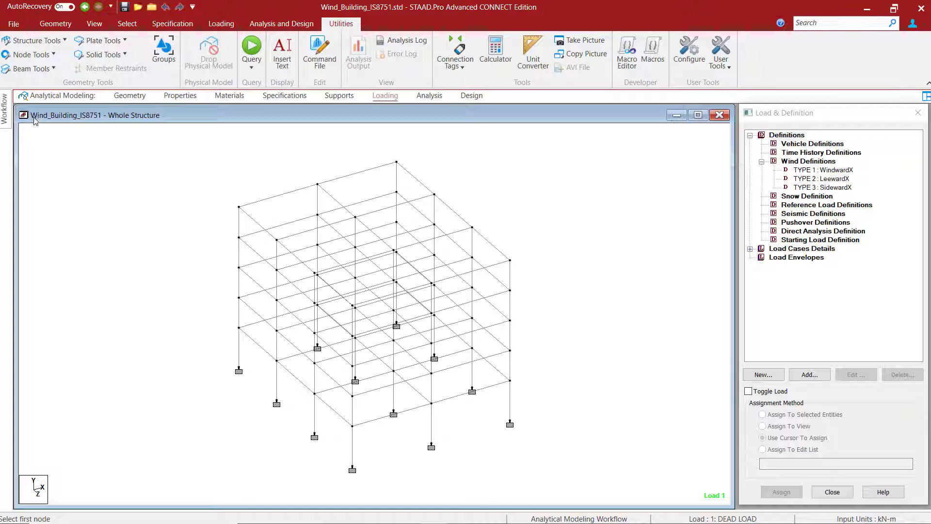
click(243, 369)
click(352, 468)
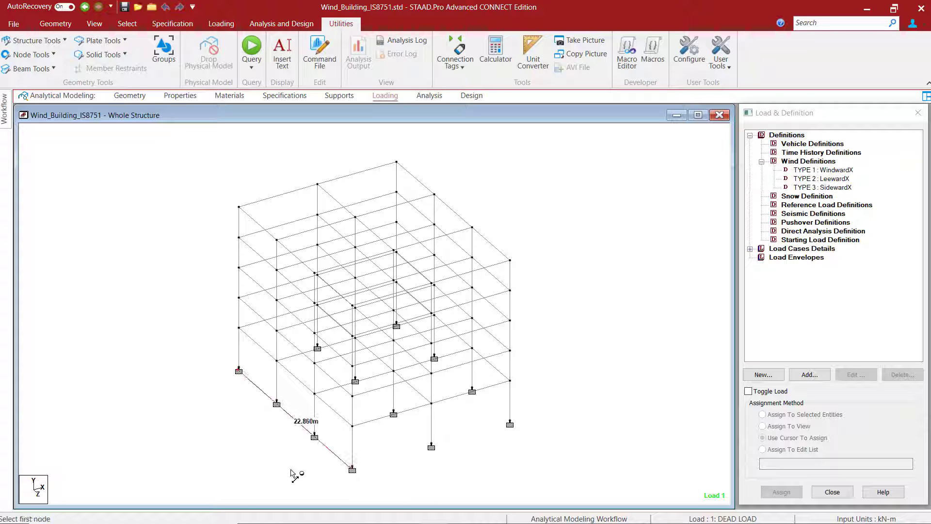
click(352, 469)
click(510, 423)
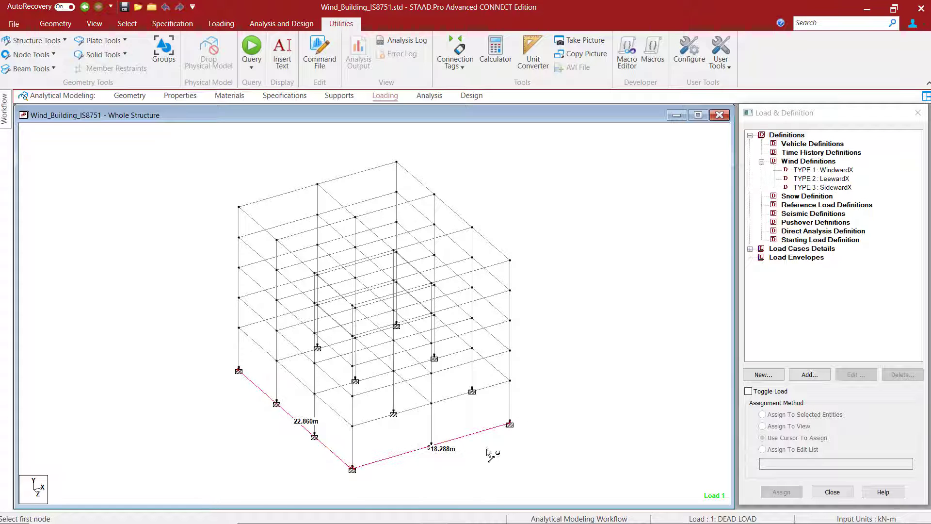
click(238, 370)
click(240, 207)
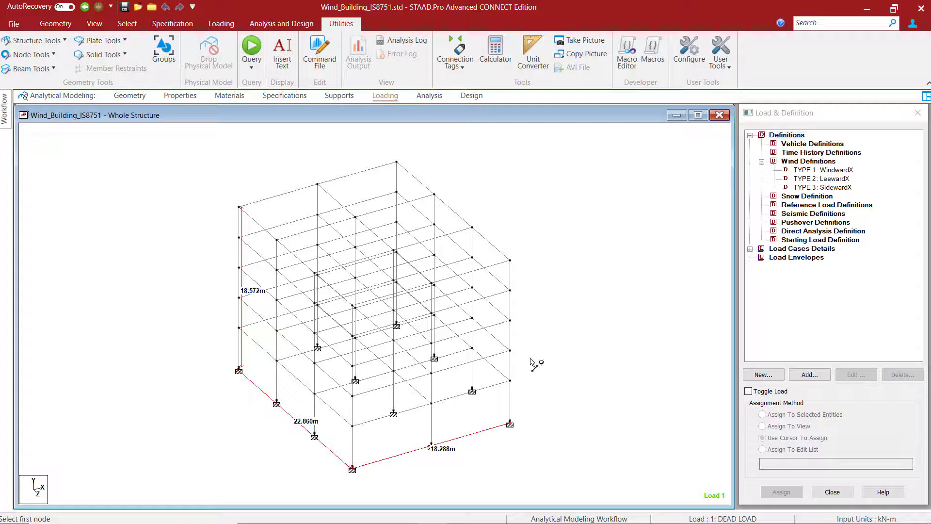
- Start generating the IS 875 (Part 3) intensity-versus-height data for the WindwardX wind definition
click(831, 171)
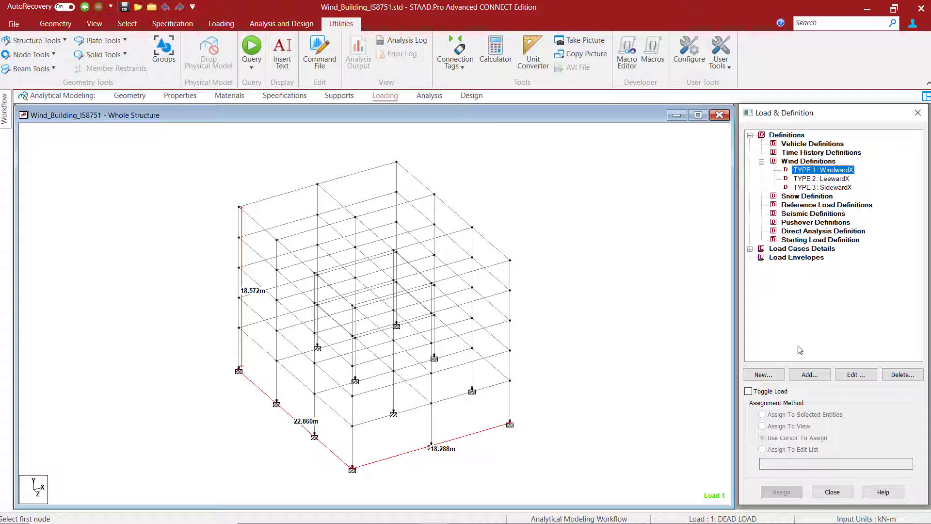
click(810, 374)
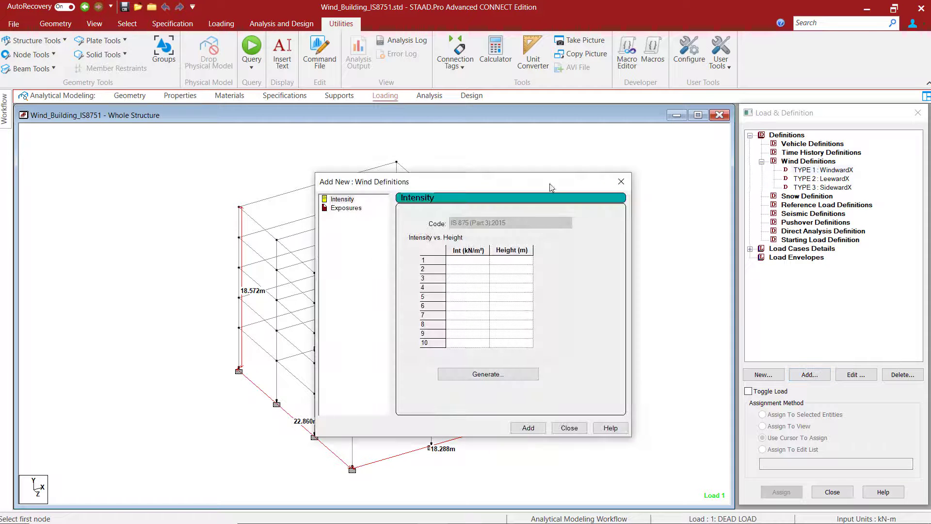
drag(550, 183, 736, 138)
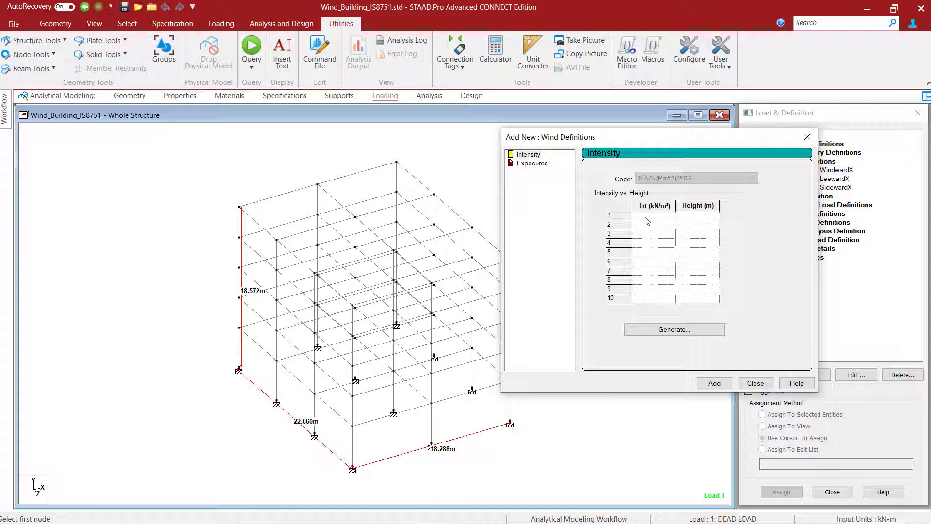
click(672, 329)
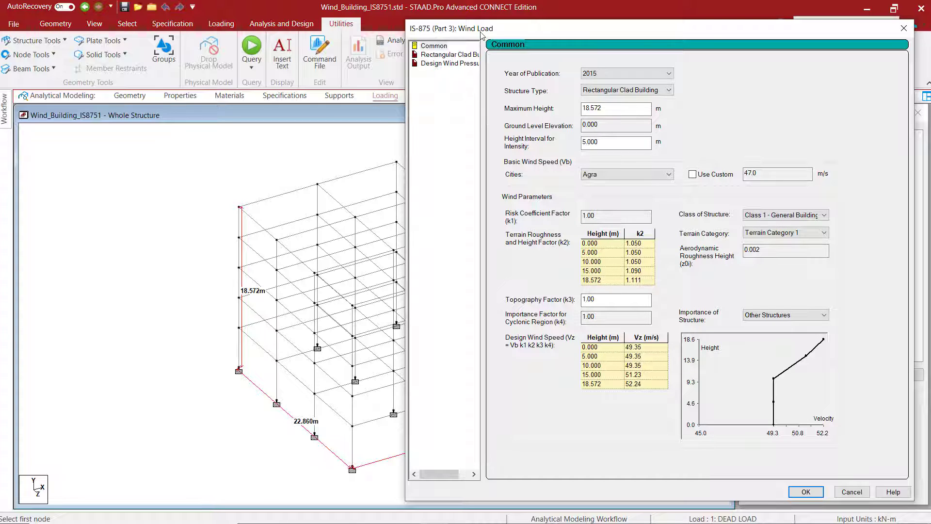
drag(537, 31, 507, 35)
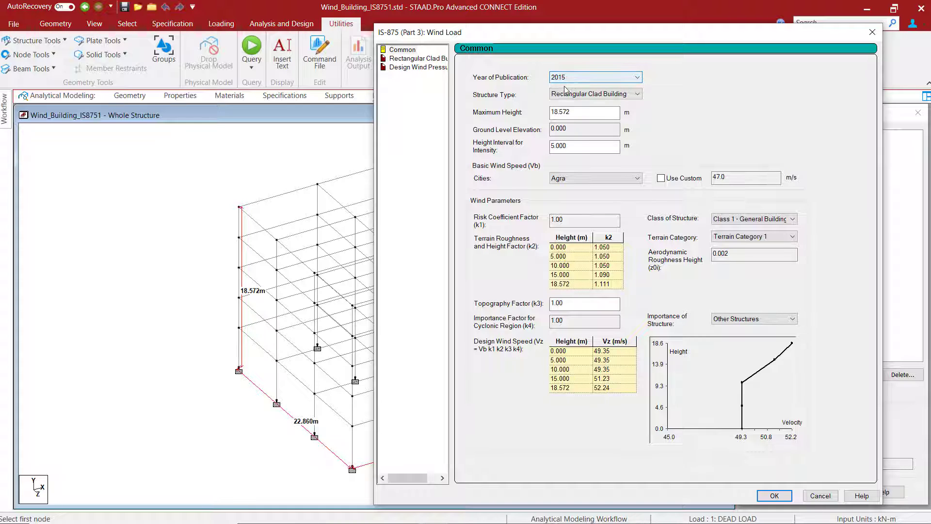
- Keep Rectangular Clad Building as the structure type and choose Delhi as the city for the basic wind speed
click(637, 95)
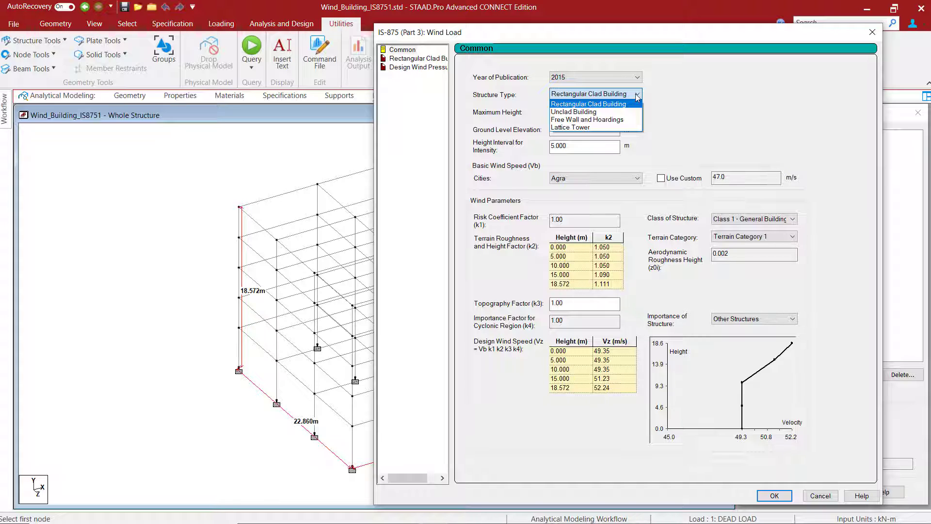
click(638, 98)
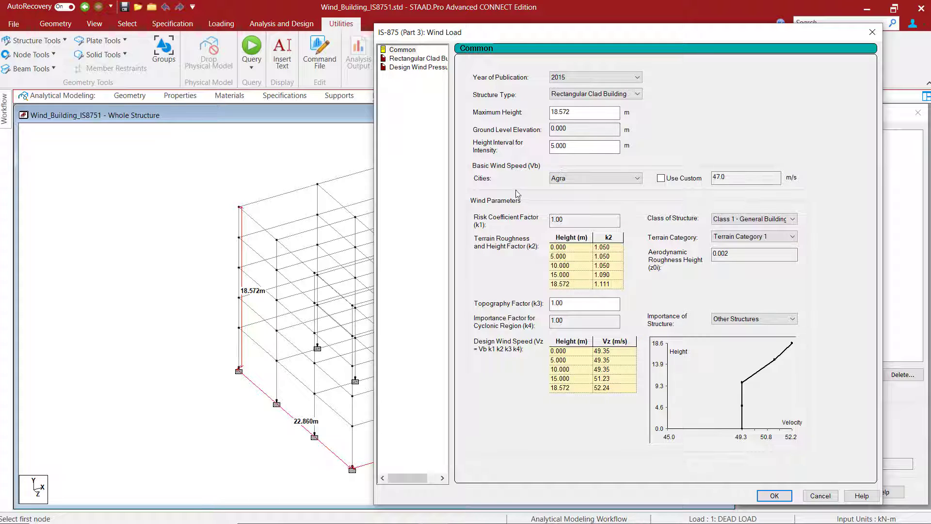
click(612, 179)
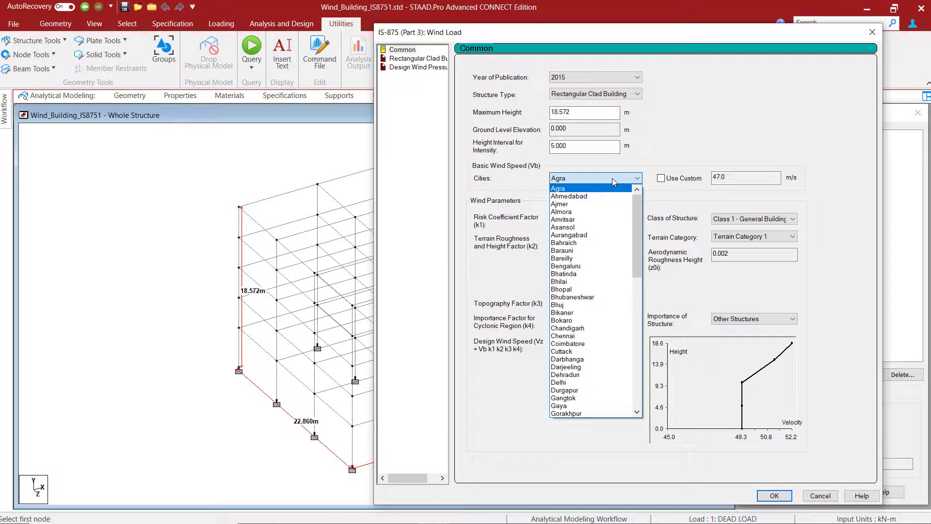
mouse_move(638, 196)
mouse_down()
mouse_move(639, 269)
mouse_move(640, 199)
mouse_up()
click(568, 383)
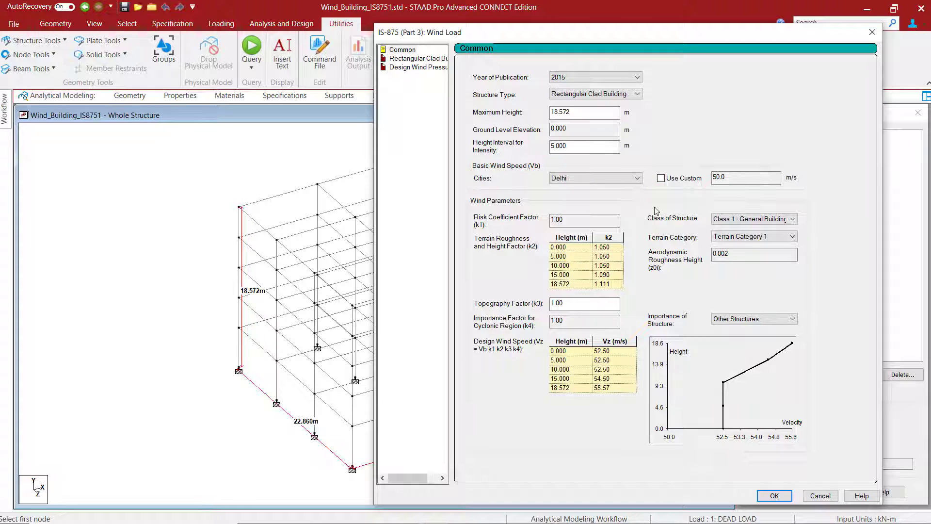
- Keep Class 1 - General Buildings as the class of structure and set the terrain category to Terrain Category 2
click(740, 221)
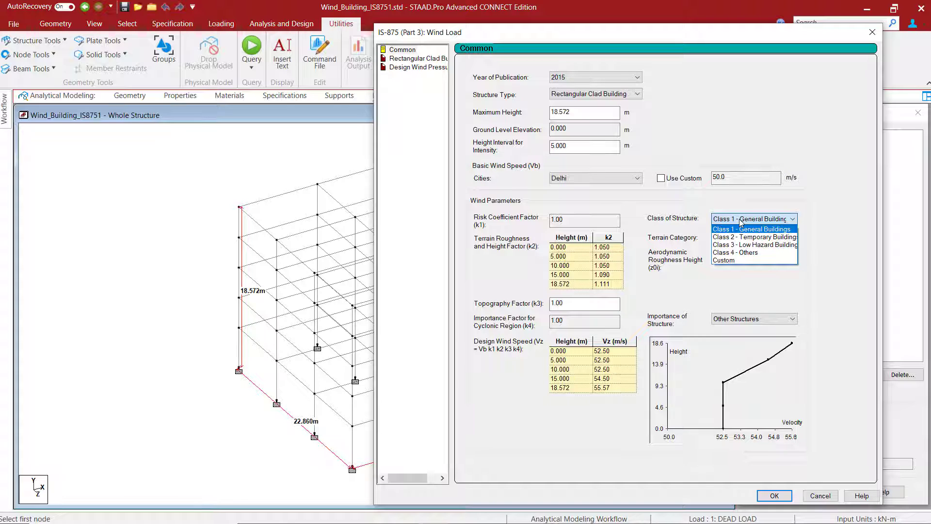
click(740, 223)
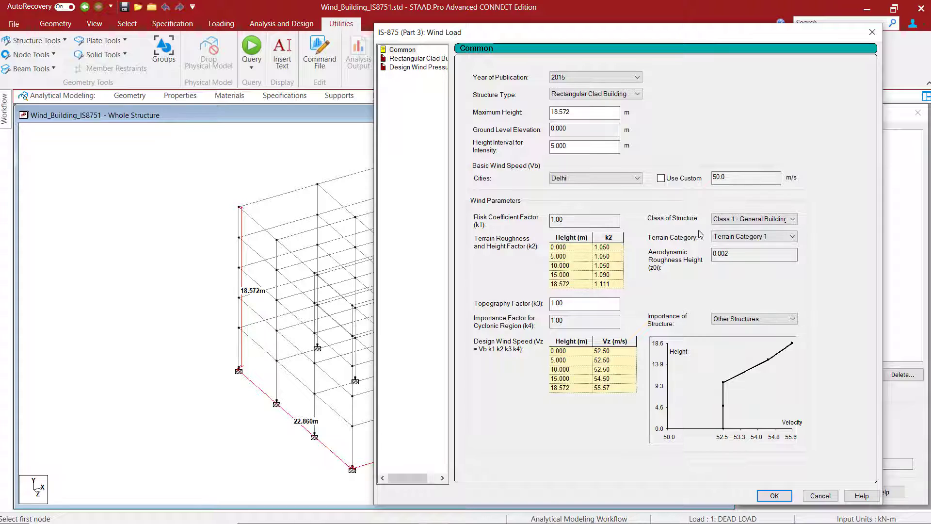
click(740, 242)
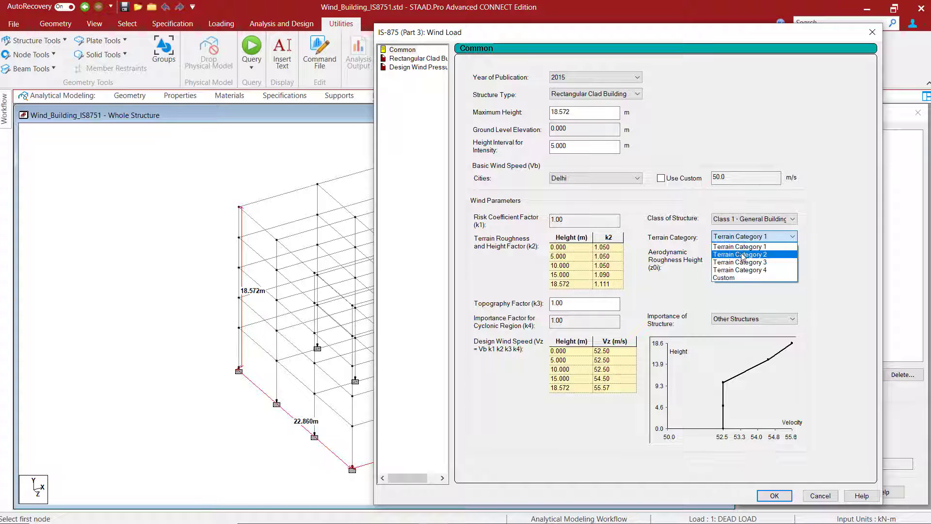
click(737, 252)
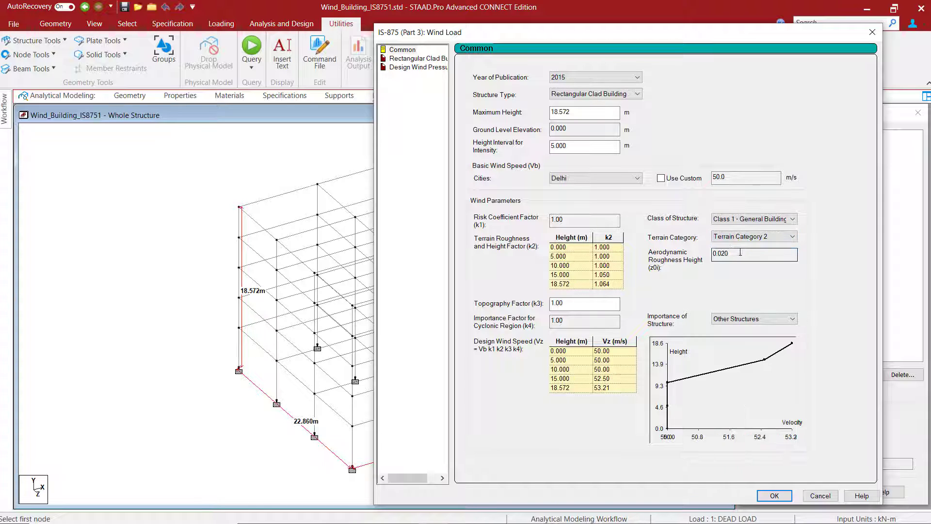
- Try a height interval for intensity of 2.5 m, review the k2 table, and restore the interval to 5 m
double_click(573, 145)
text(2.5)
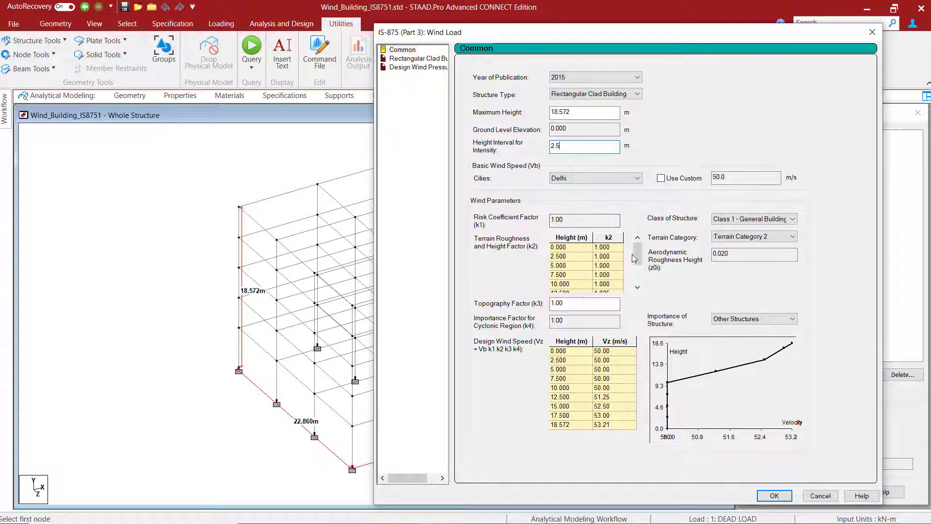
mouse_move(638, 256)
mouse_down()
mouse_move(639, 274)
mouse_move(639, 246)
mouse_move(637, 284)
mouse_move(641, 247)
mouse_up()
drag(570, 147, 518, 153)
text(5)
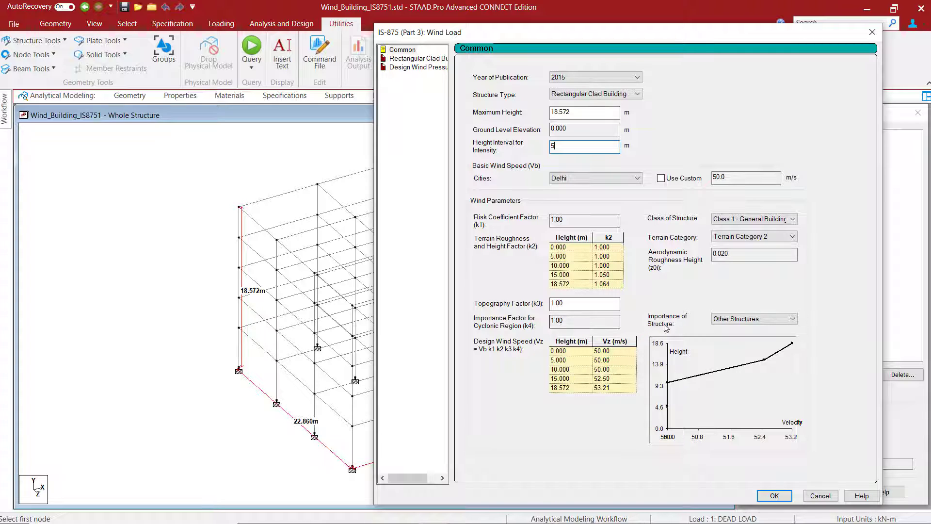
- Review the importance of structure options for the cyclonic region factor k4 and keep Other Structures
click(729, 320)
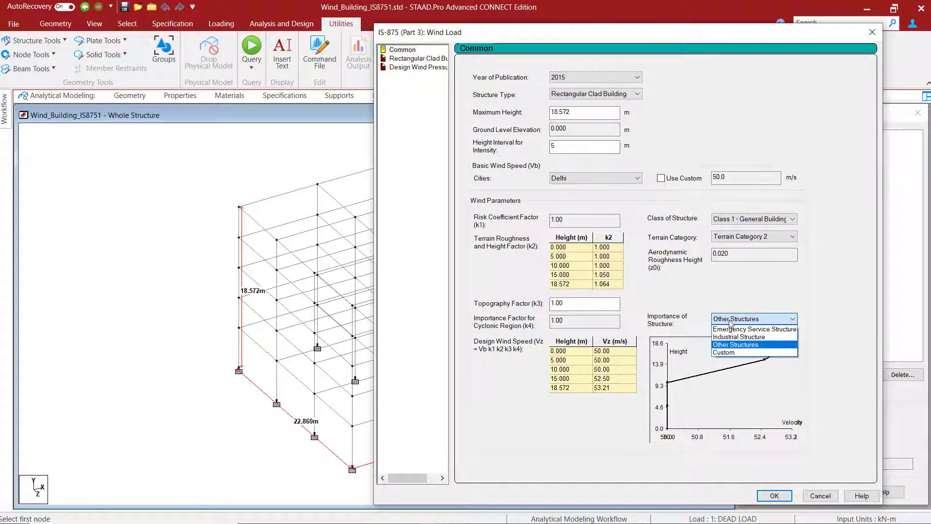
click(731, 320)
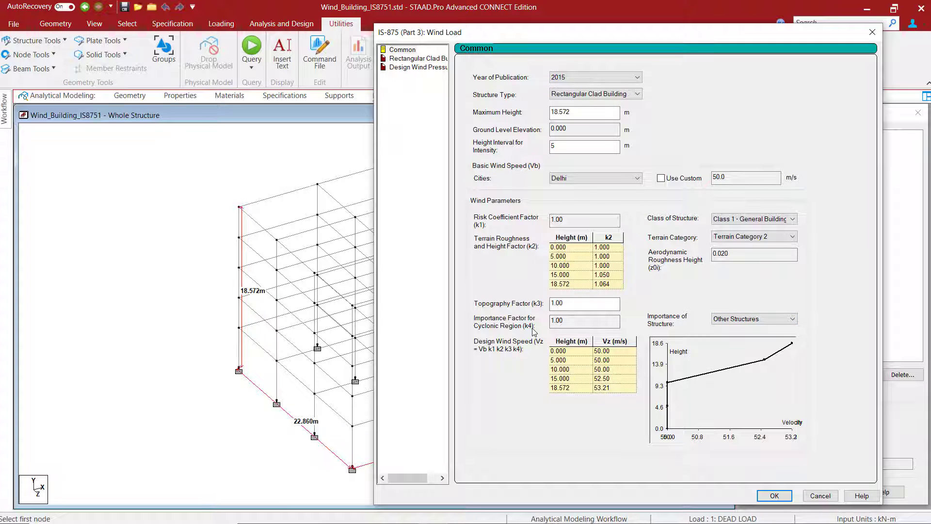
click(562, 324)
- Base the rectangular clad building's wind data on the Pressure Coefficient, keeping the +X wind direction
click(416, 59)
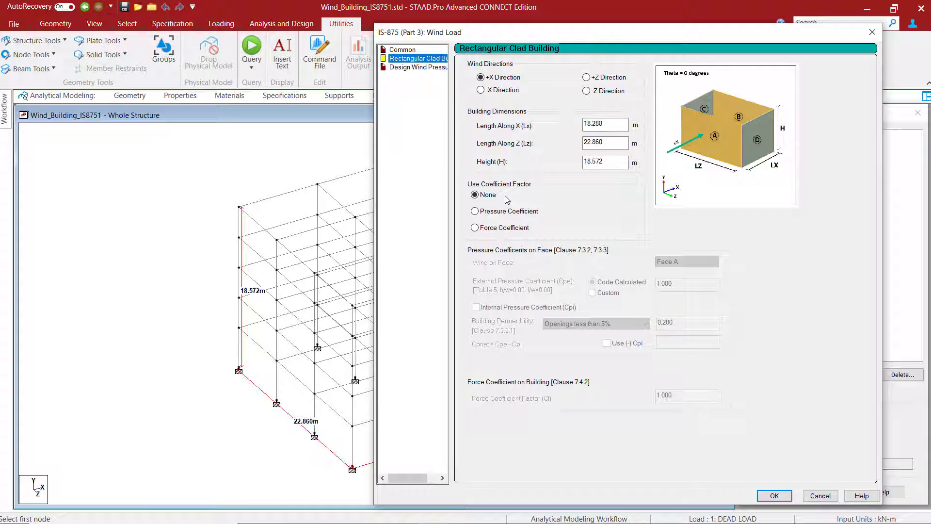
click(474, 212)
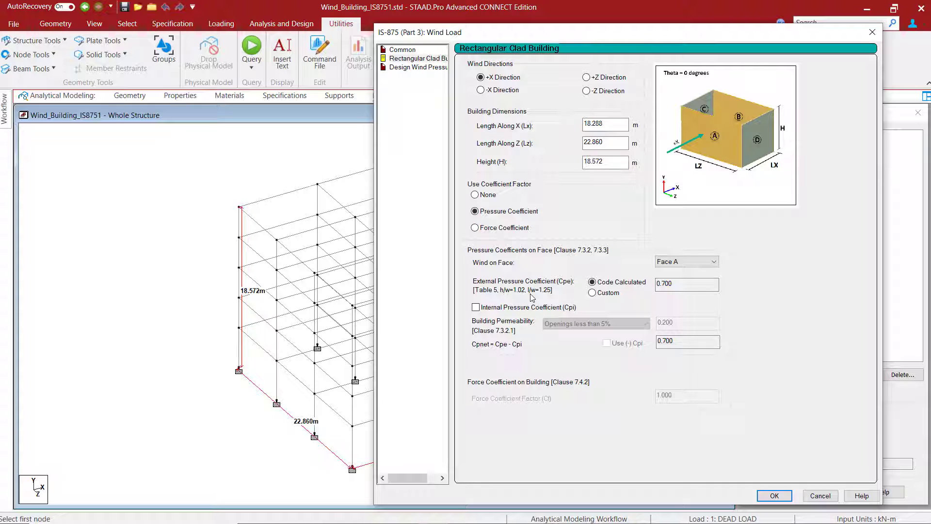
- Check Face B's pressure coefficient, return to Face A, and include the negative internal pressure coefficient with openings less than 5%
click(678, 263)
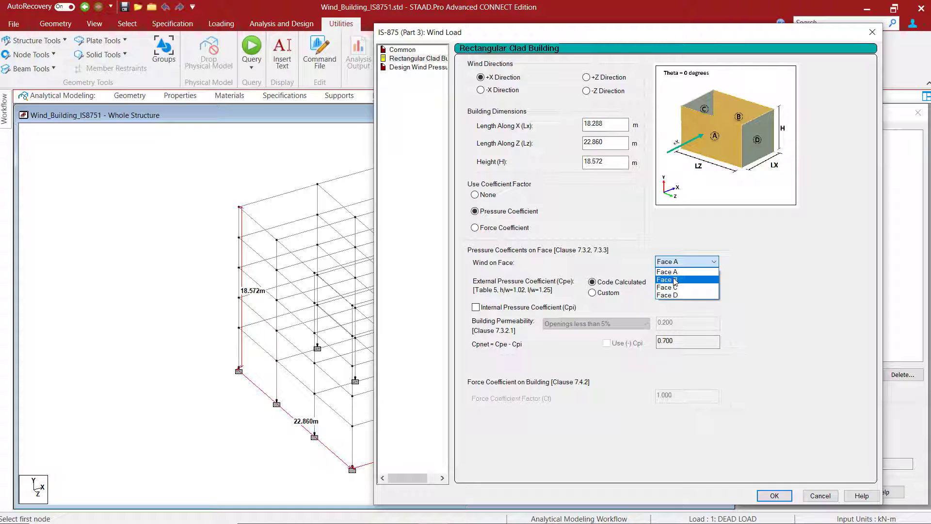
click(675, 281)
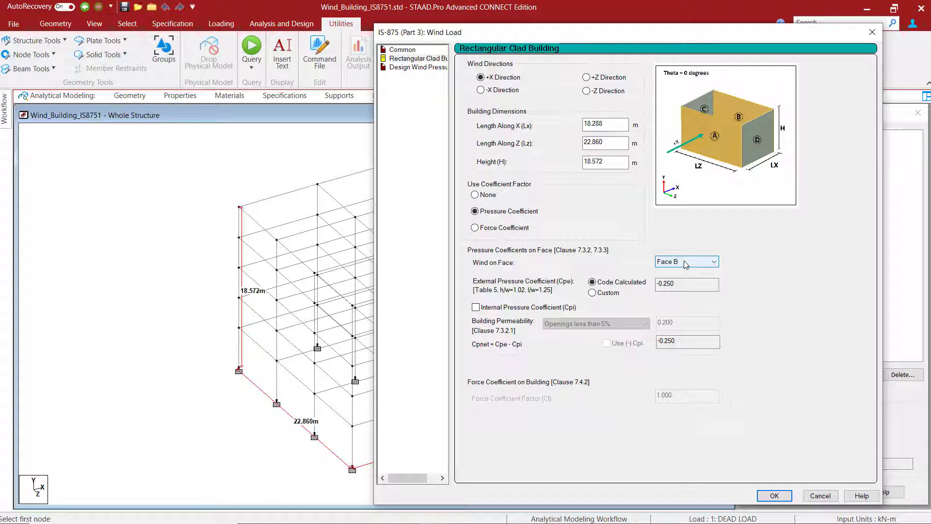
click(686, 265)
click(680, 270)
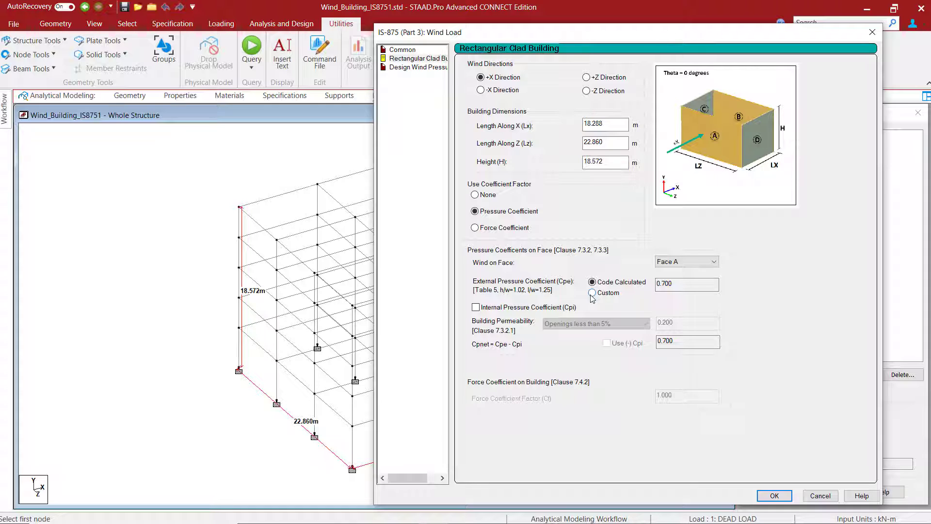
click(476, 308)
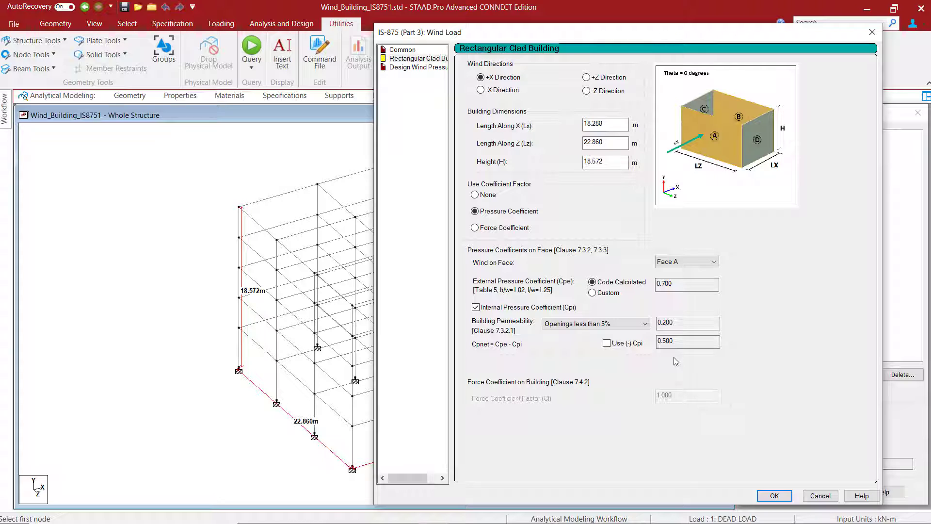
click(606, 343)
- Set the windward design wind pressure's directionality factor Kd to 0.9 and combination factor Kc to 0.9
click(422, 68)
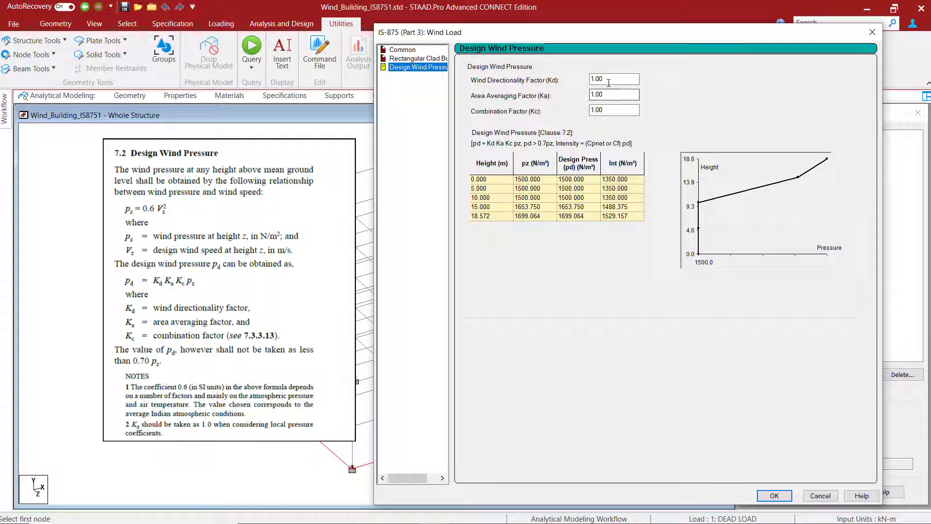
drag(607, 81, 546, 80)
text(0.9)
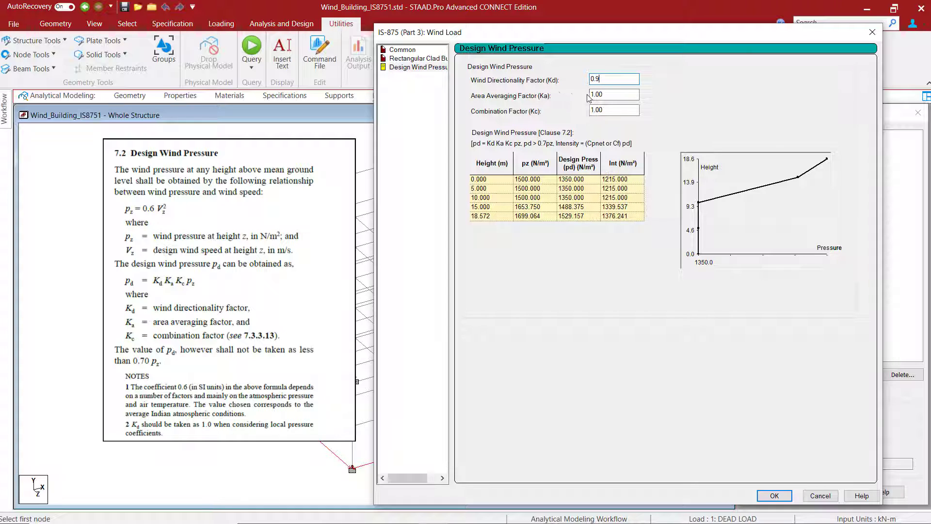
key(Tab)
key(Tab)
text(0.9)
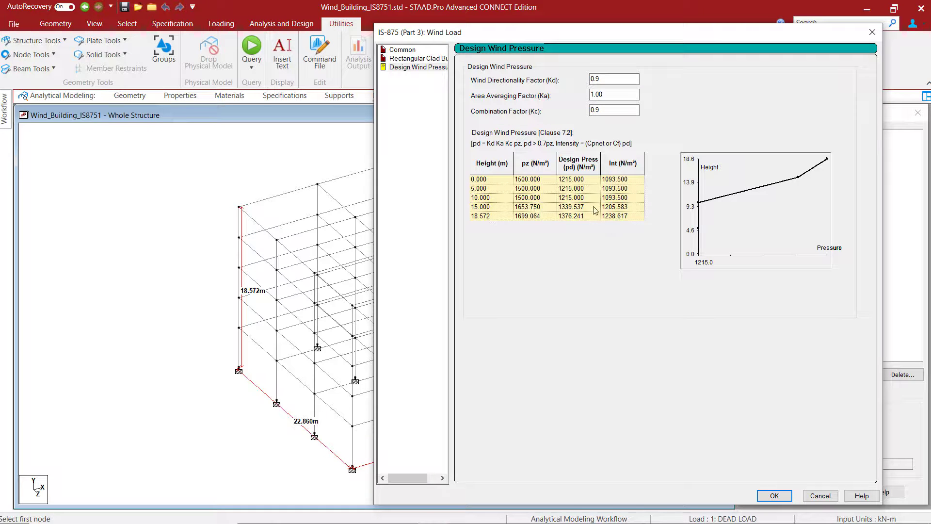
- Accept the generated wind loads and add the intensity table to the WindwardX definition without adding an exposure
click(774, 496)
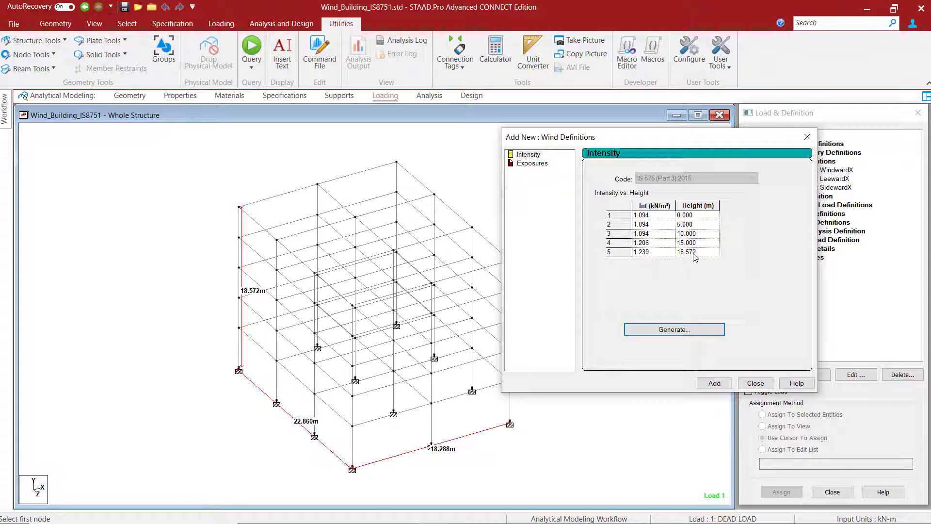
click(715, 383)
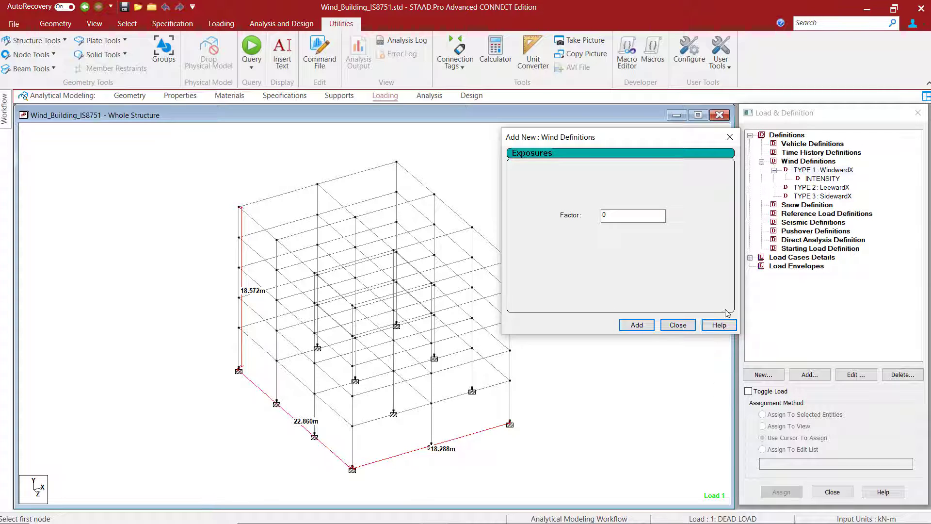
click(678, 325)
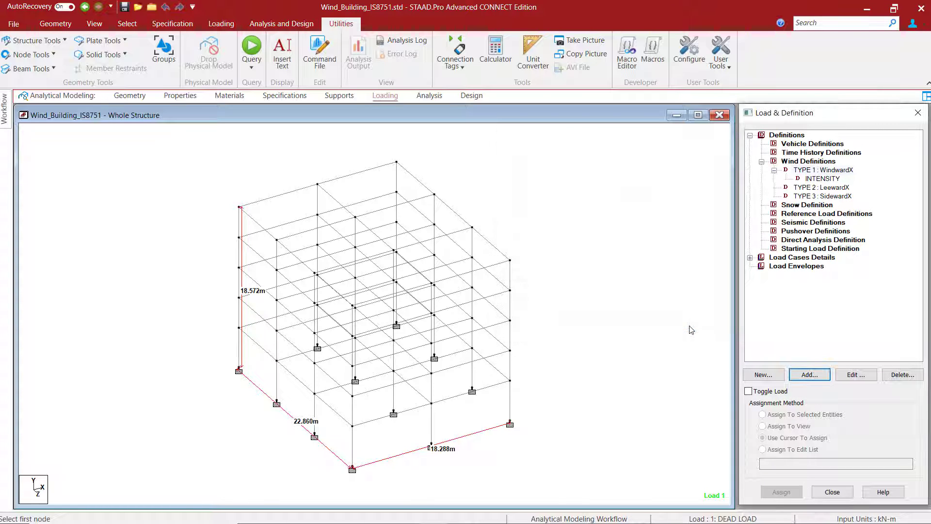
- Generate IS 875 wind data for LeewardX using the Pressure Coefficient on Face B with the internal pressure coefficient included
click(826, 190)
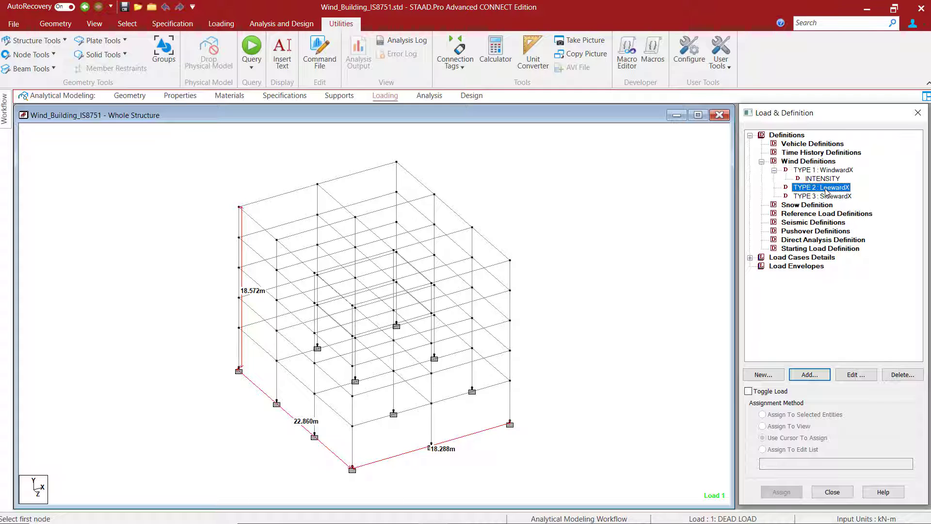
click(809, 375)
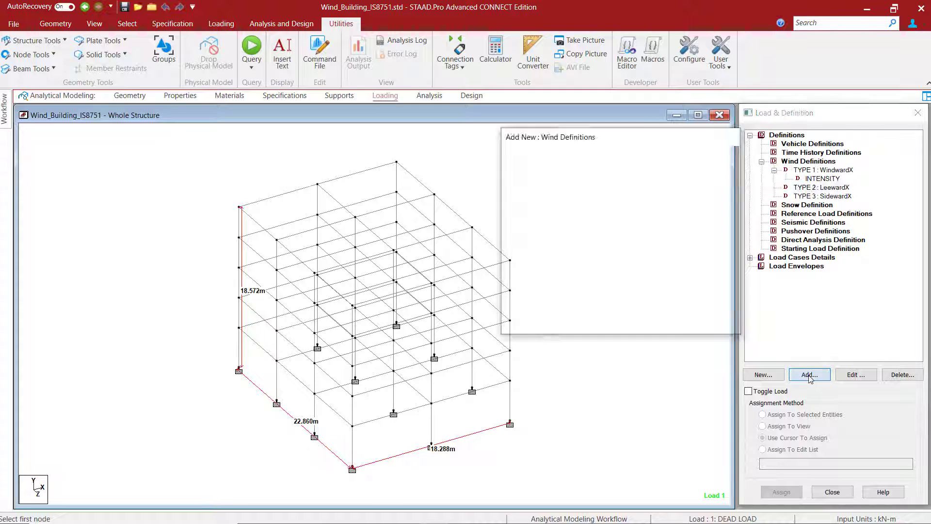
click(508, 374)
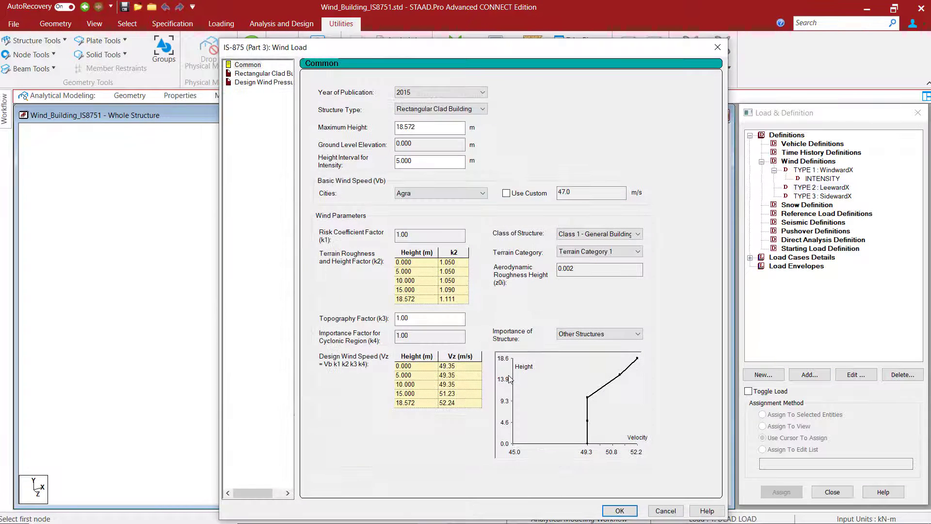
click(268, 73)
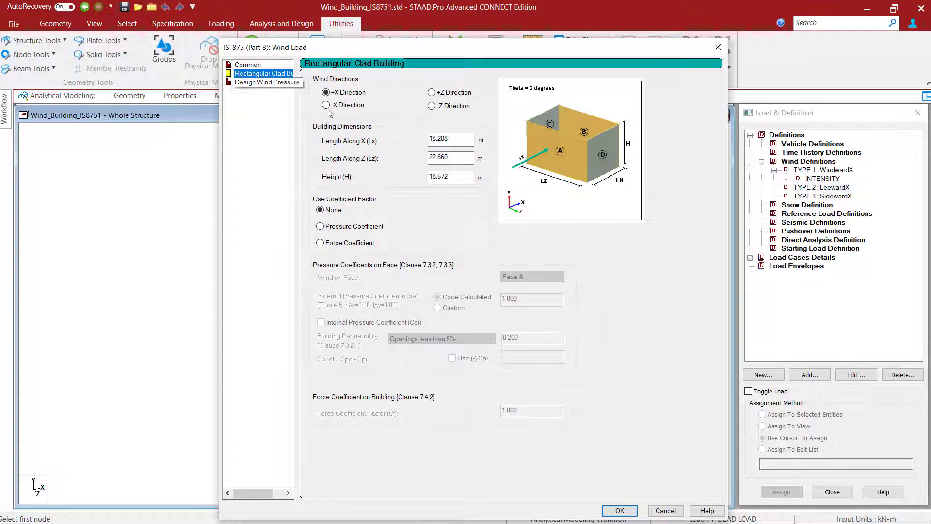
click(320, 226)
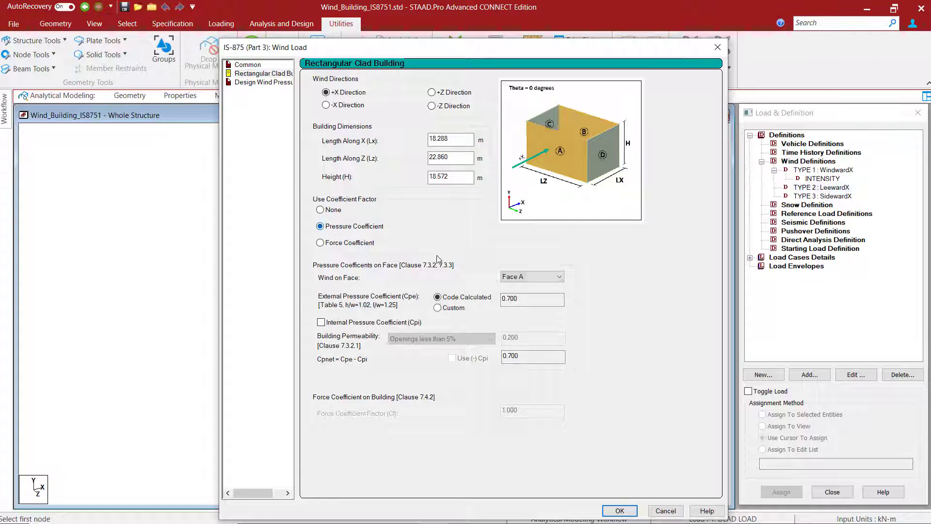
click(537, 276)
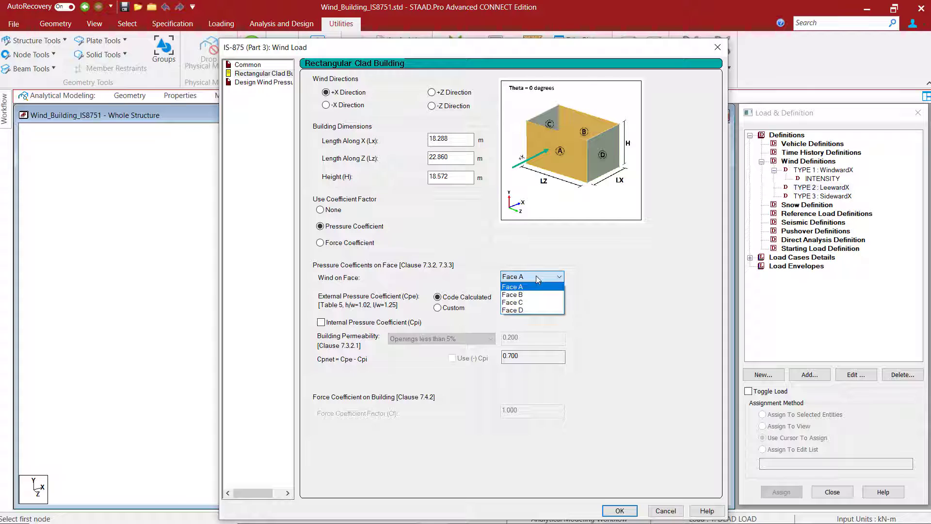
click(519, 295)
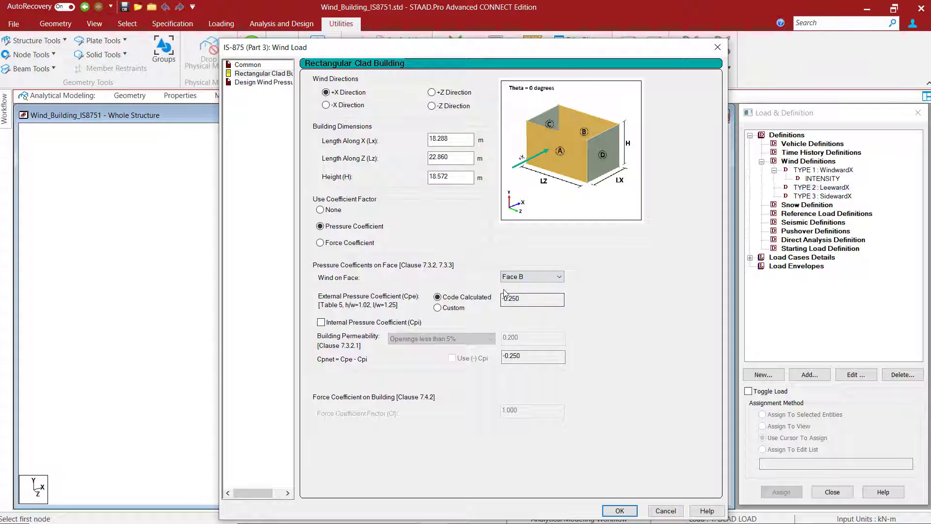
click(322, 322)
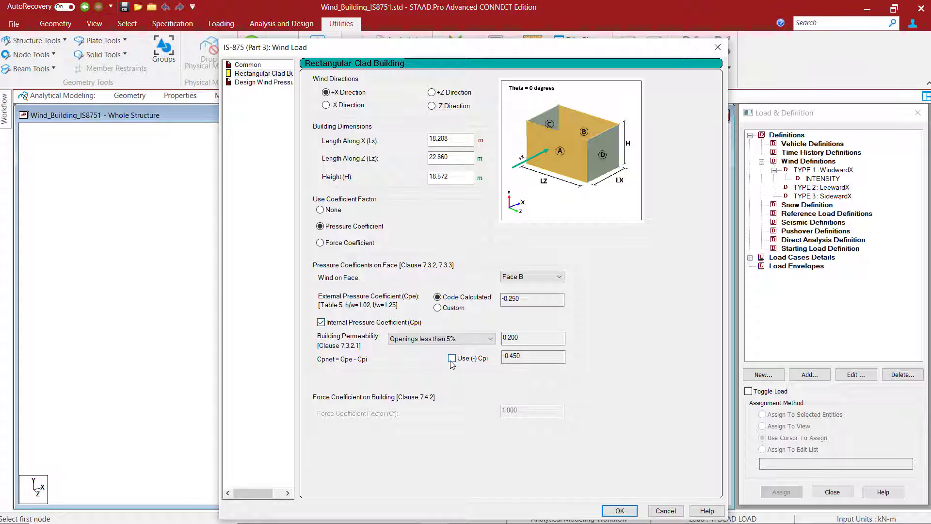
- Set the leeward design wind pressure's directionality factor Kd to 0.9 and combination factor Kc to 0.9
click(262, 82)
text(0)
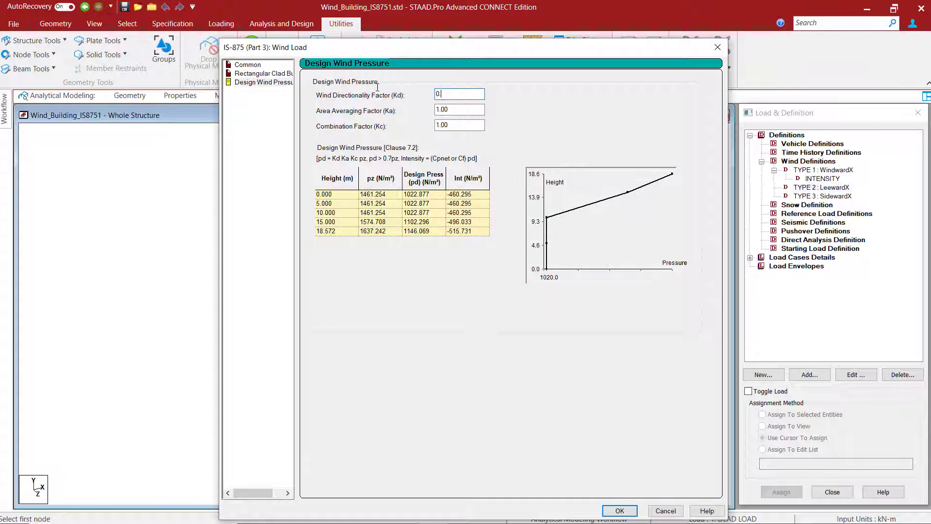
text(.9)
key(Tab)
key(Tab)
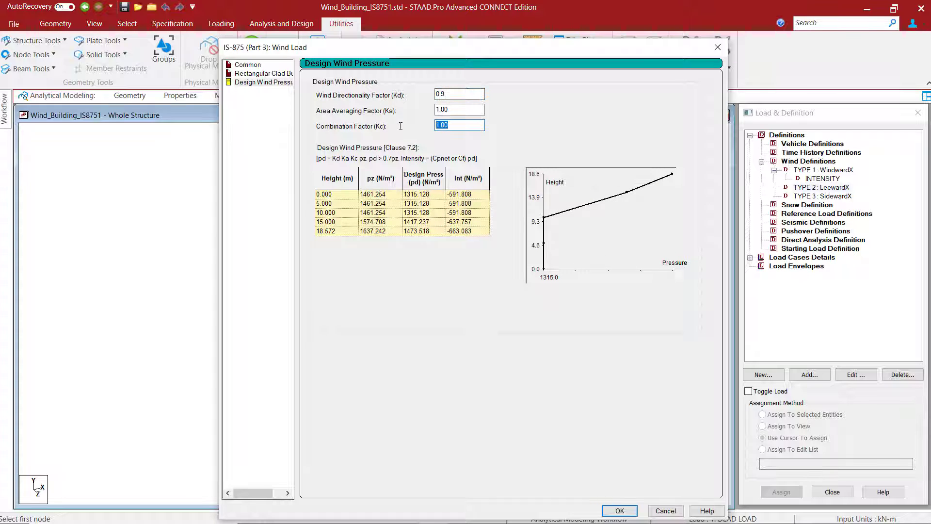
text(0.9)
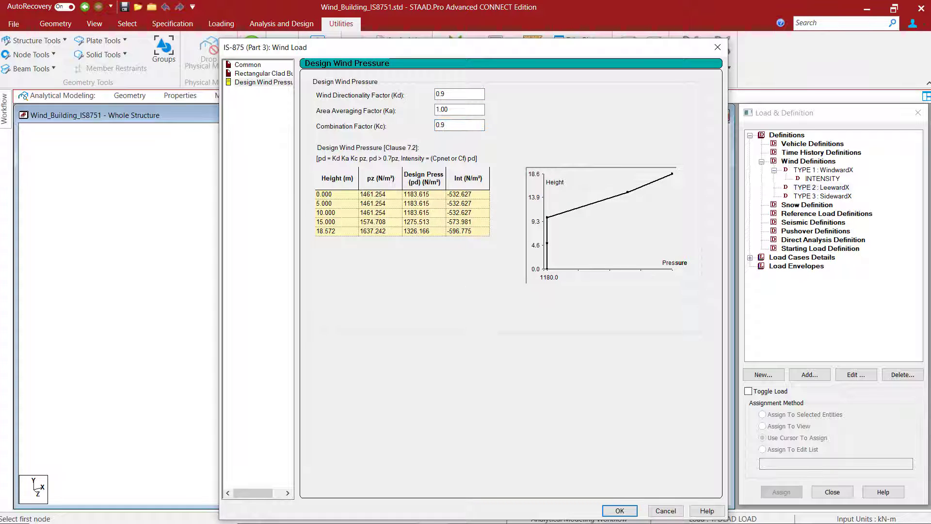
- Accept the generated wind loads and add the intensity table to the LeewardX definition without adding an exposure
click(620, 510)
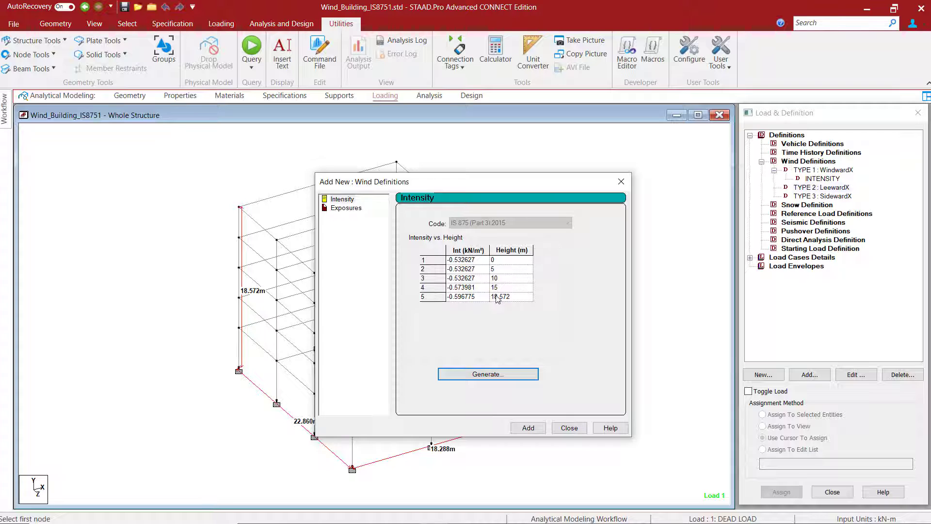
click(524, 428)
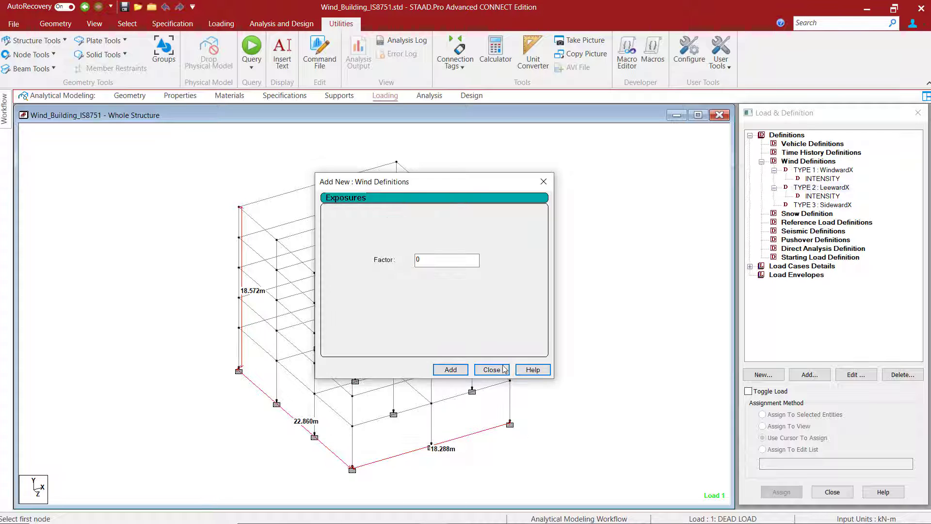
click(488, 371)
- Generate IS 875 wind data for SidewardX using the Pressure Coefficient on Face C with the internal pressure coefficient included
click(838, 205)
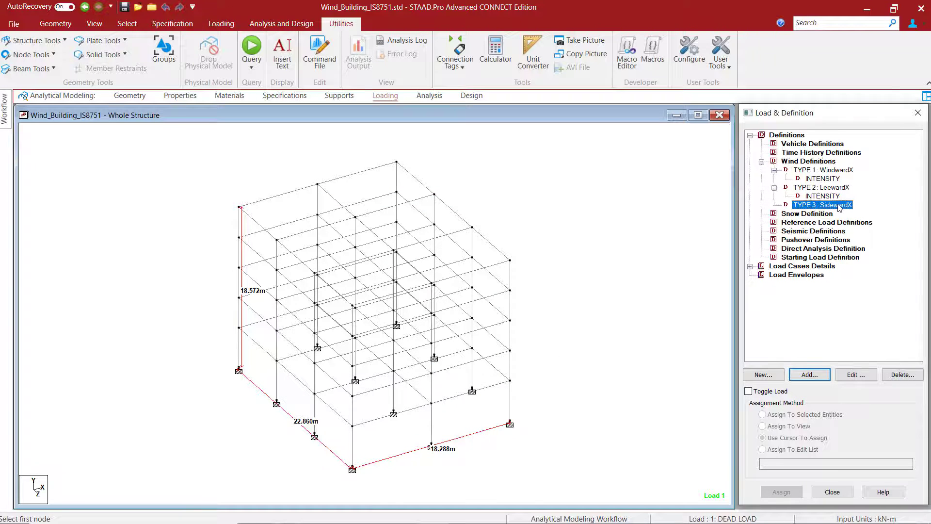
click(806, 376)
click(480, 377)
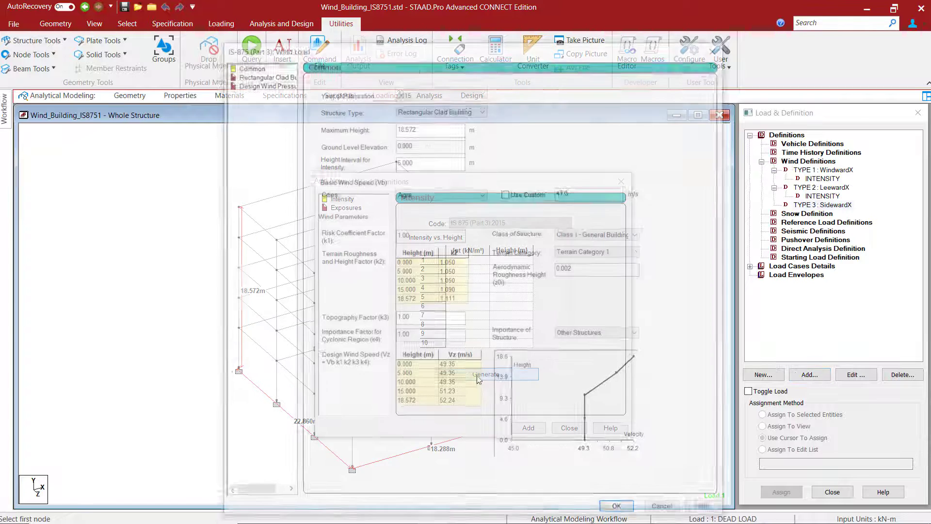
click(262, 73)
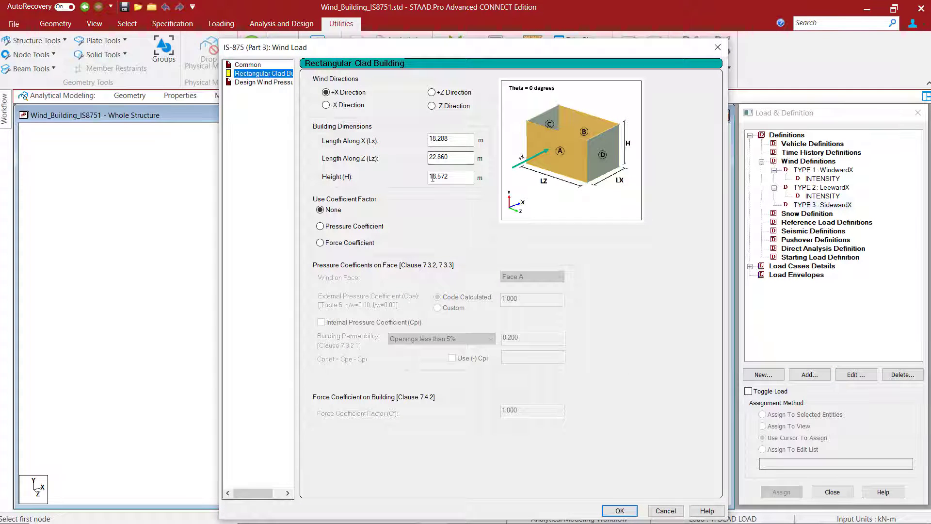
click(332, 229)
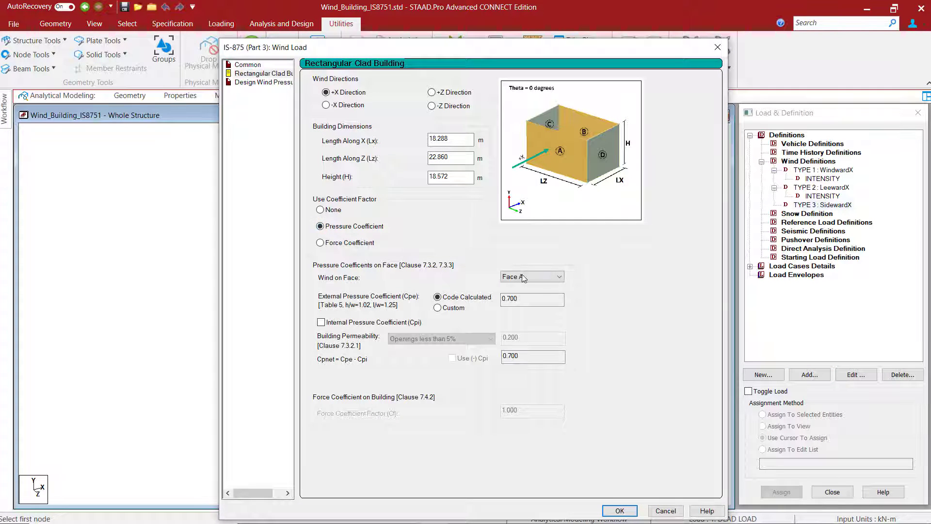
click(523, 276)
click(519, 302)
click(321, 323)
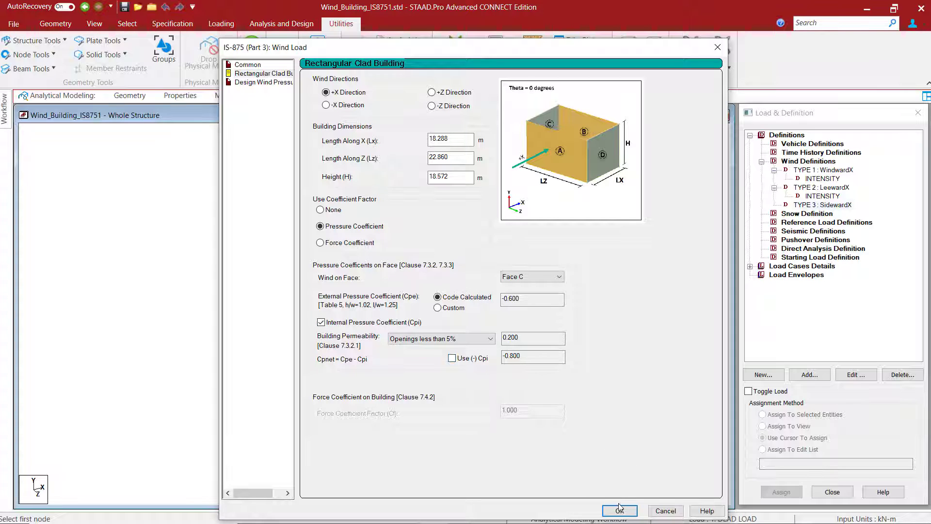
- Set the sideward design wind pressure's directionality factor Kd to 0.9 and combination factor Kc to 0.9
click(262, 82)
double_click(466, 94)
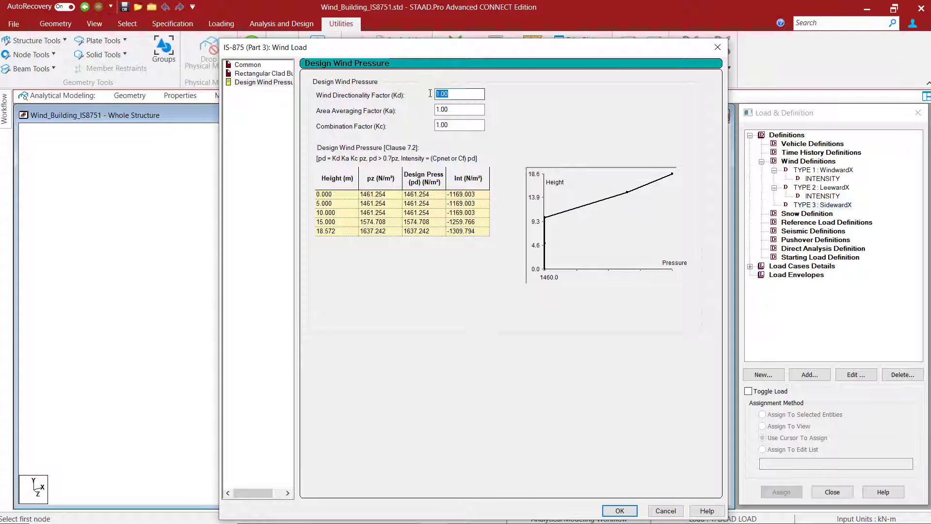
text(0.9)
double_click(456, 126)
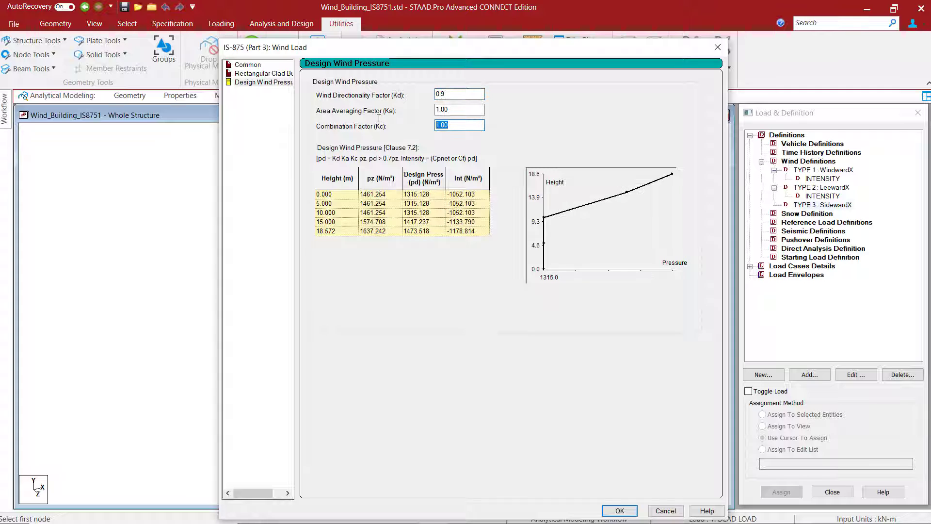
text(0.9)
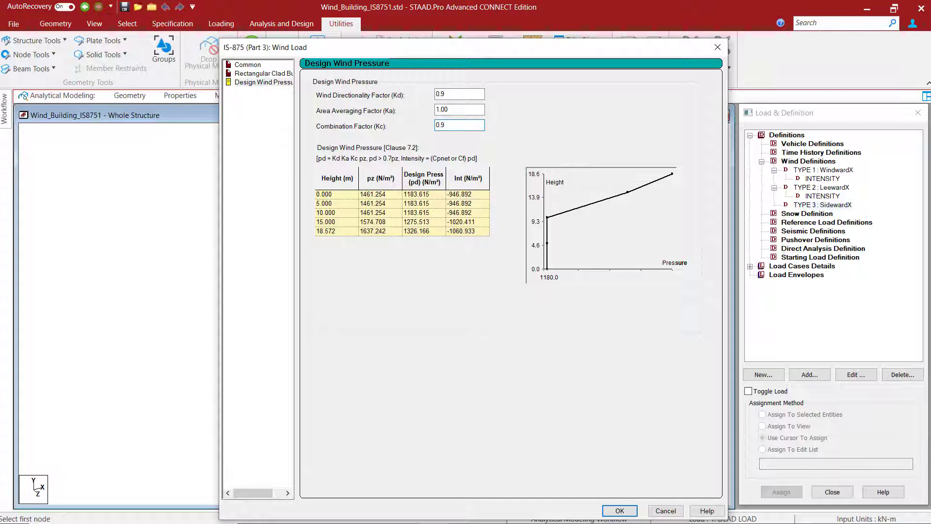
- Accept the generated wind loads and add the intensity table to the SidewardX definition without adding an exposure
click(620, 511)
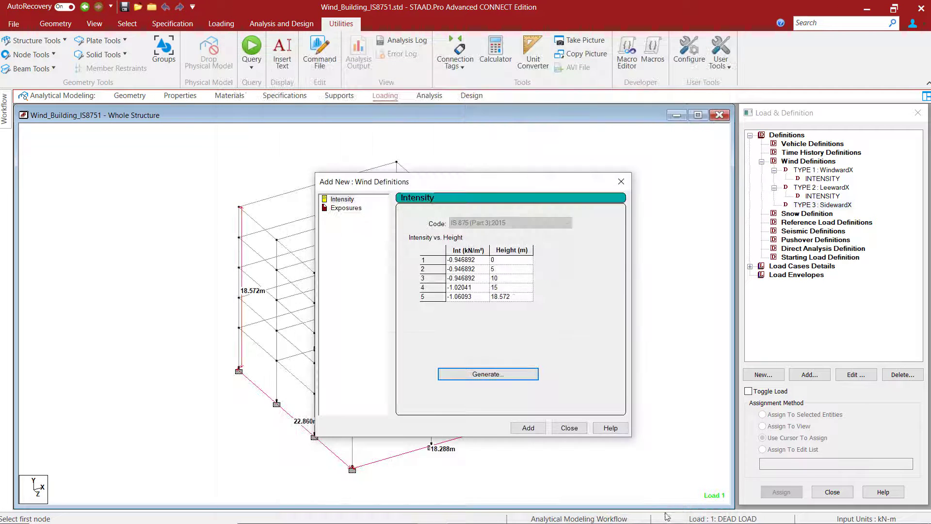
click(529, 427)
click(491, 367)
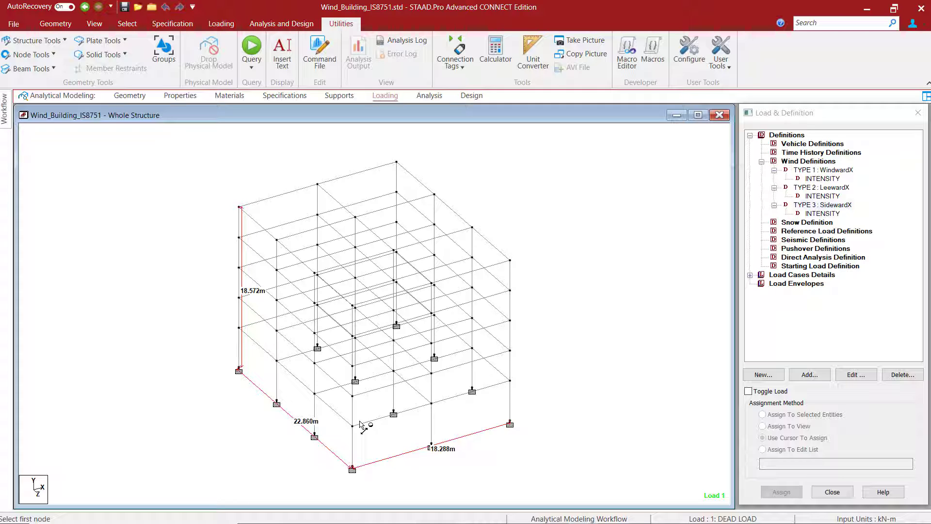
click(750, 275)
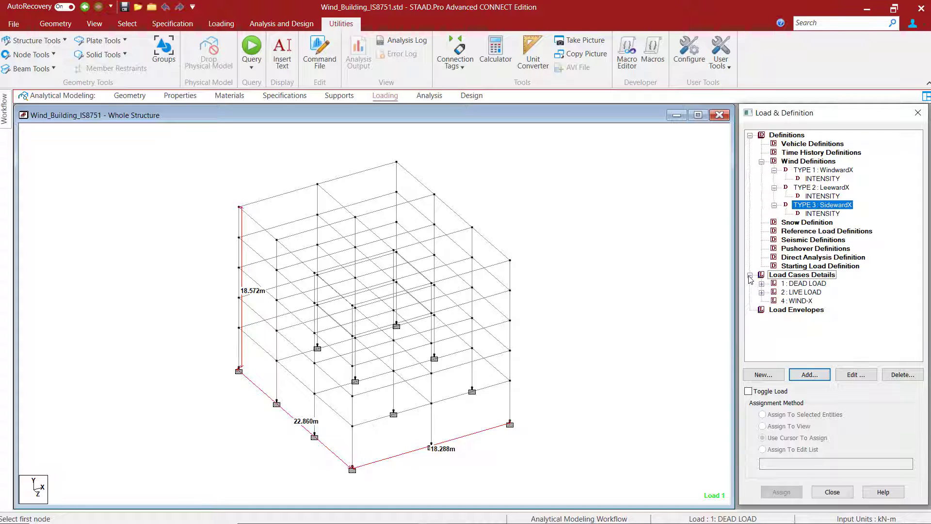
click(749, 276)
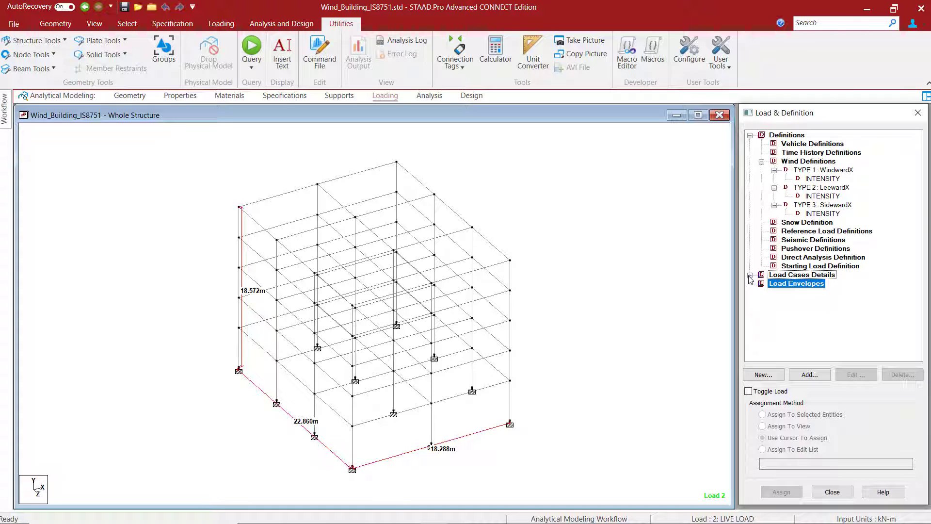
- Add primary load case 3 with loading type Wind and the title WindX
click(750, 276)
click(797, 275)
click(818, 375)
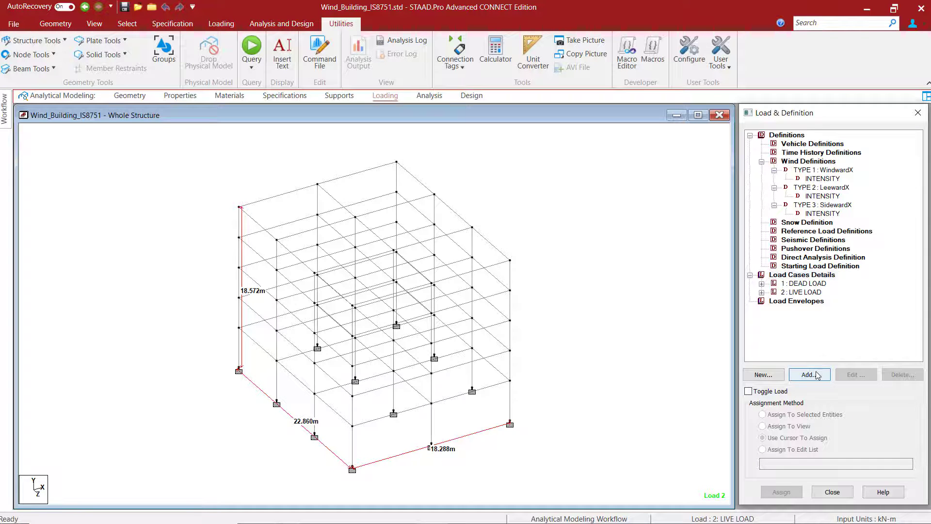
click(544, 205)
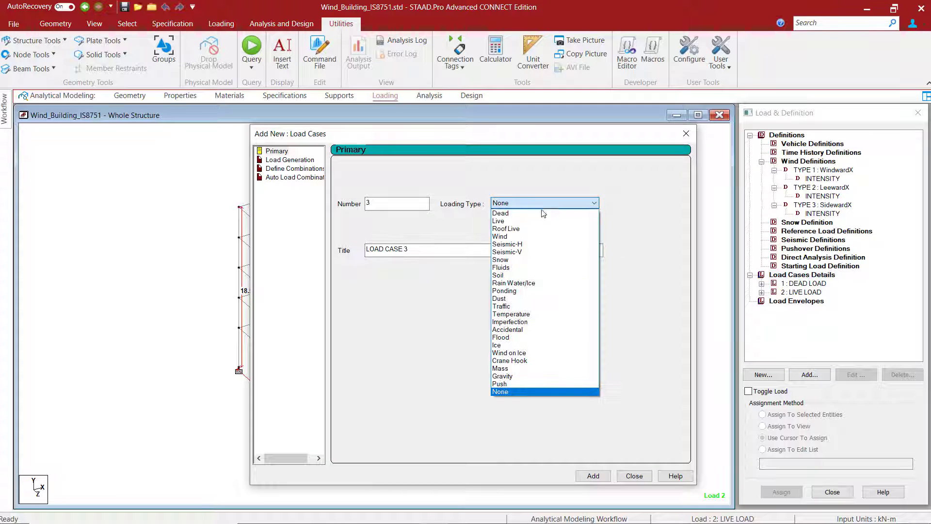
click(523, 237)
drag(430, 249, 271, 248)
text(WindX)
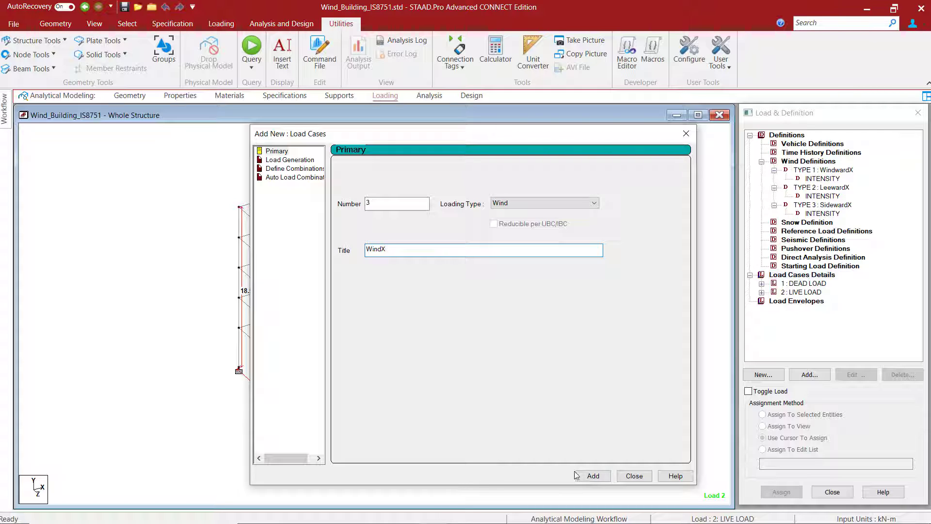
click(593, 476)
- Add a second wind load case, number 4, titled Wind-X, and finish adding load cases
drag(410, 249, 297, 245)
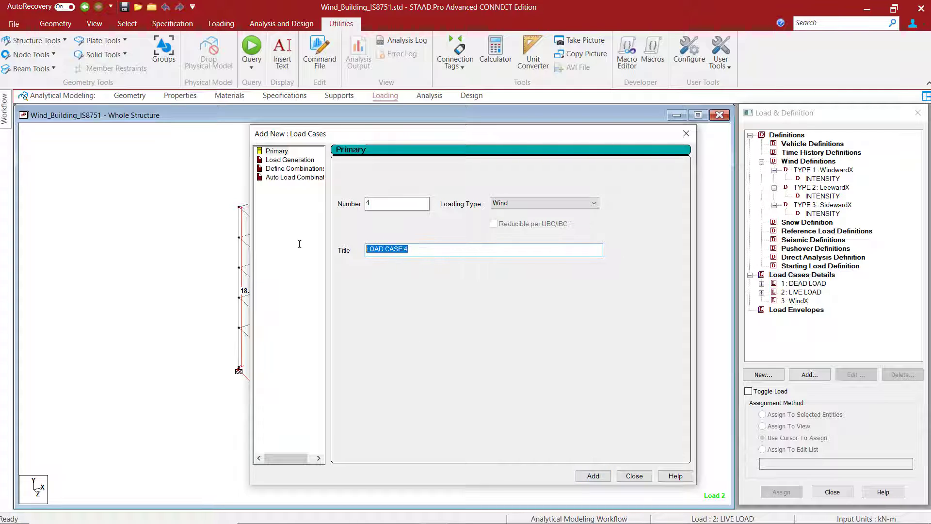
text(Wind-X)
click(589, 476)
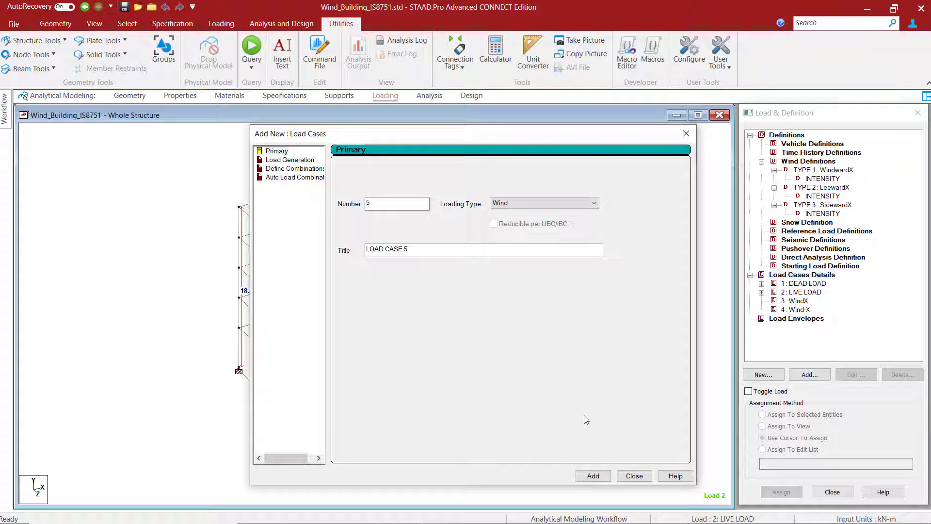
click(635, 475)
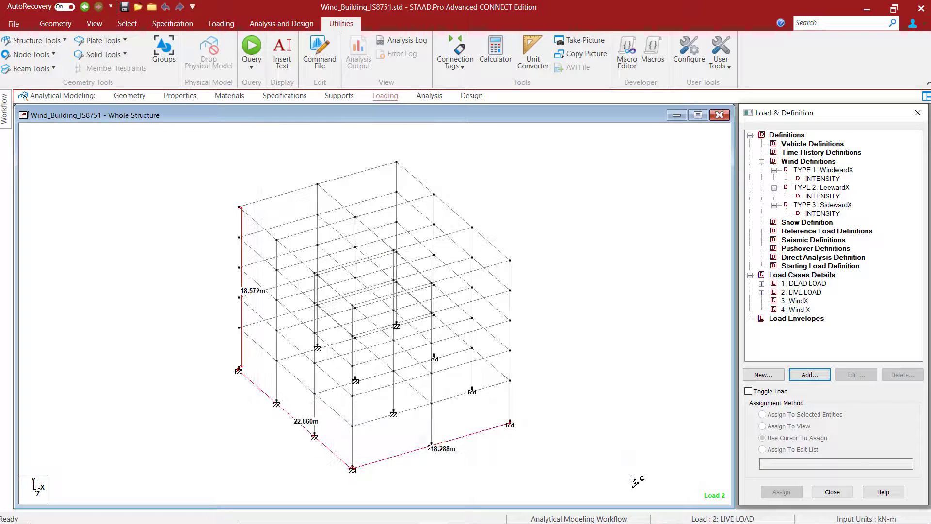
- Add a wind load item to the WindX case using Type 1, the X windward face and factor 1
click(797, 302)
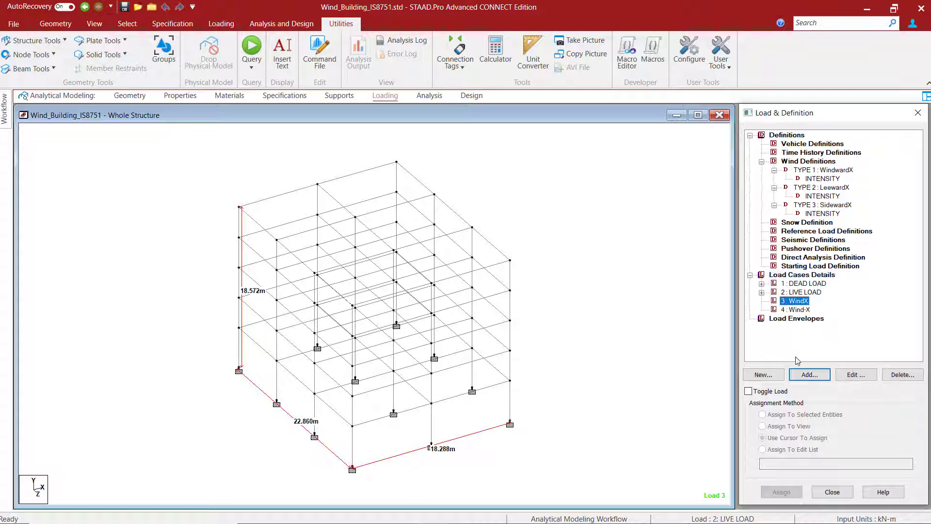
click(806, 376)
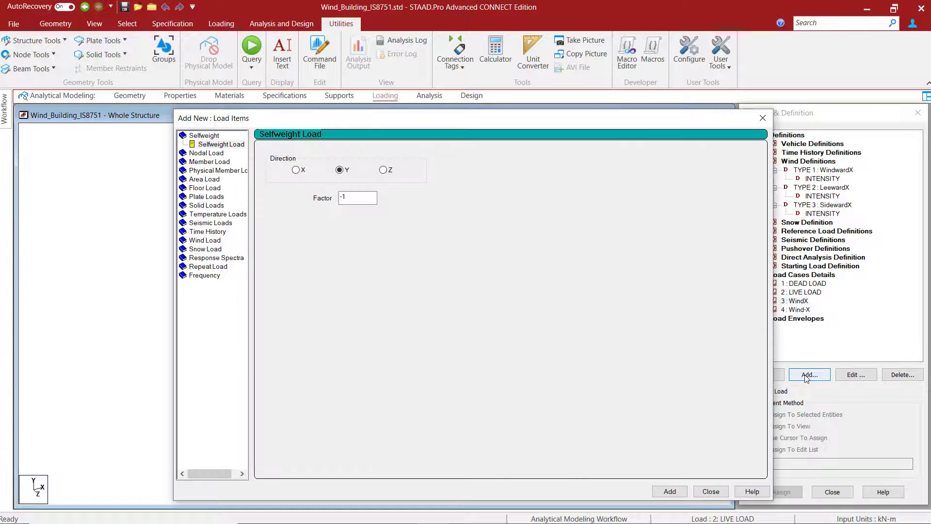
click(205, 240)
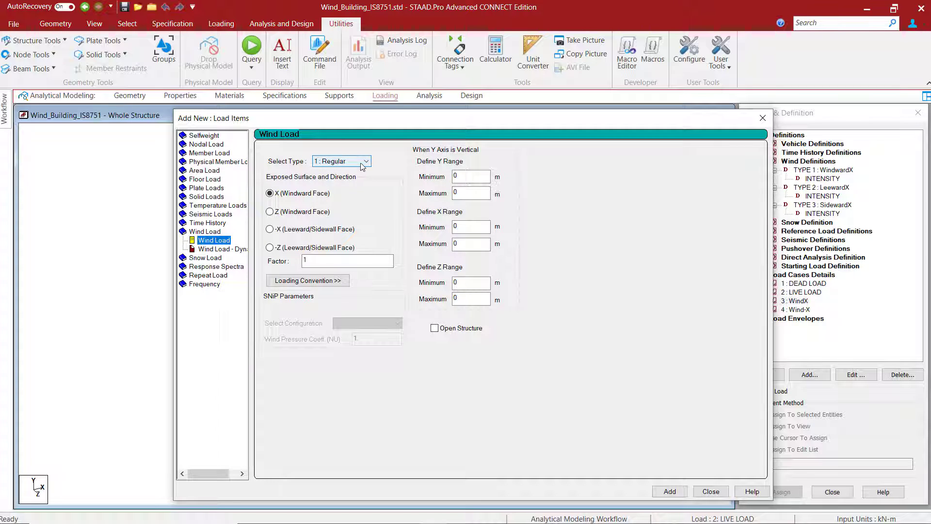
click(342, 162)
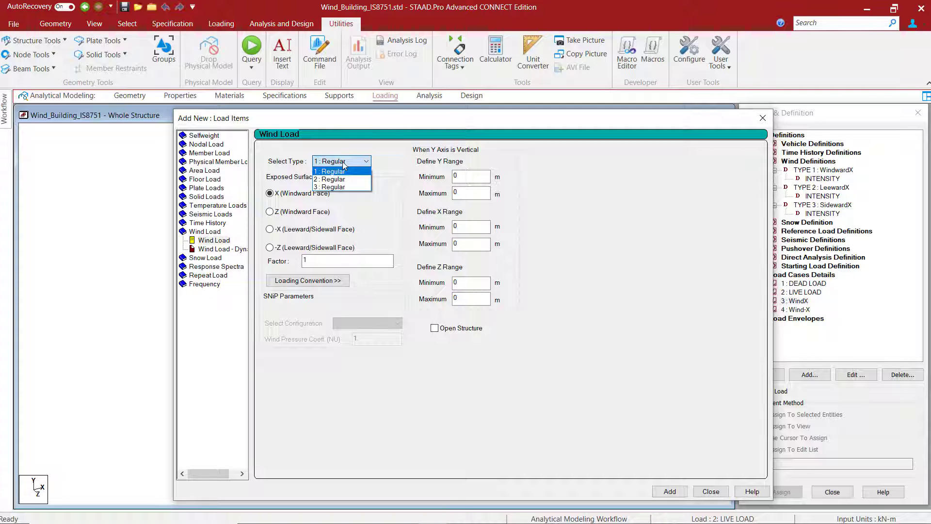
click(343, 162)
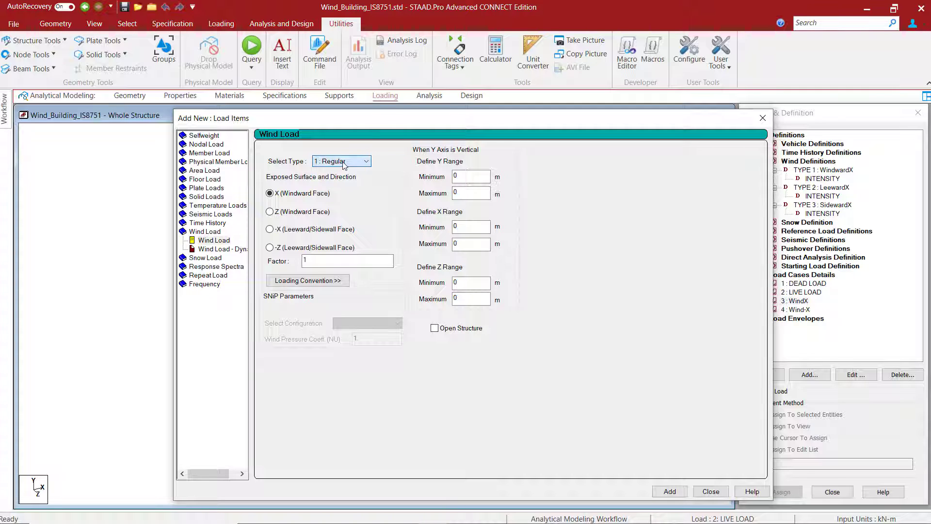
drag(388, 124, 550, 95)
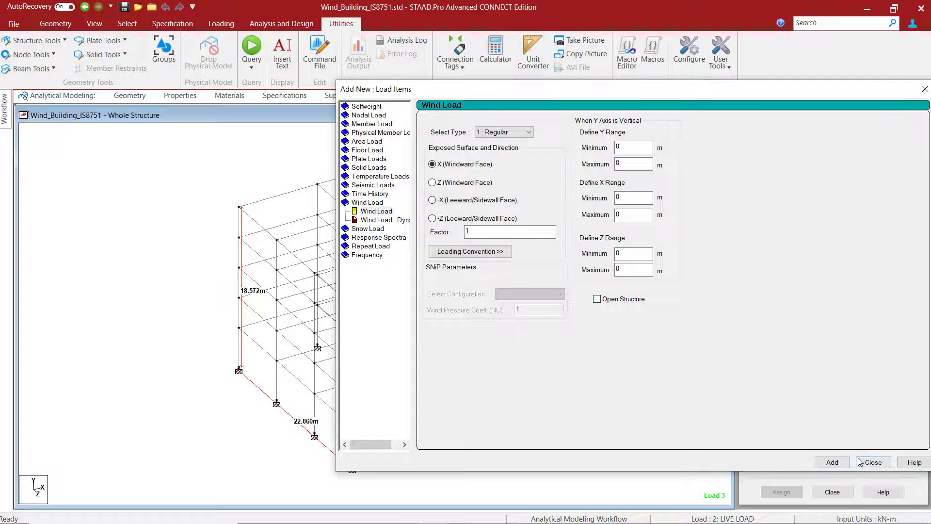
click(873, 462)
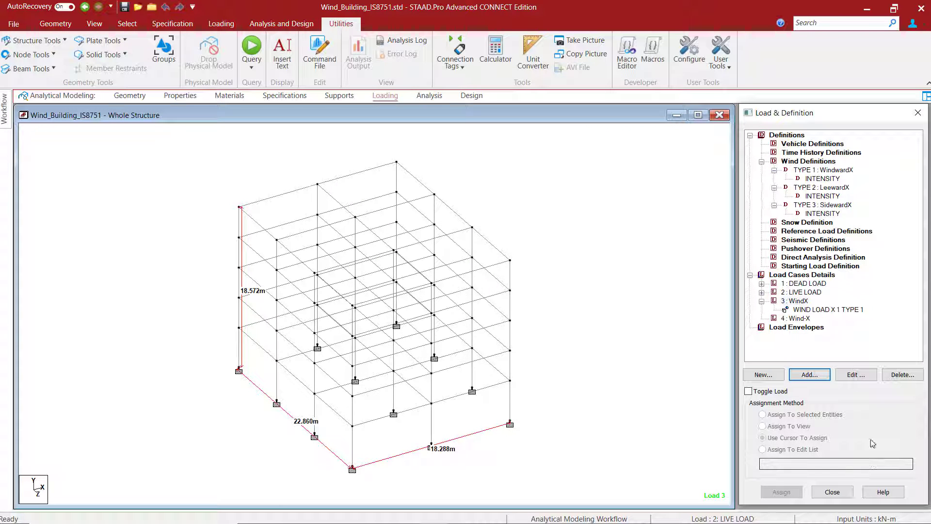
- Display the loading diagram of the WindX case's Type 1 wind load and inspect the windward face up close
click(823, 311)
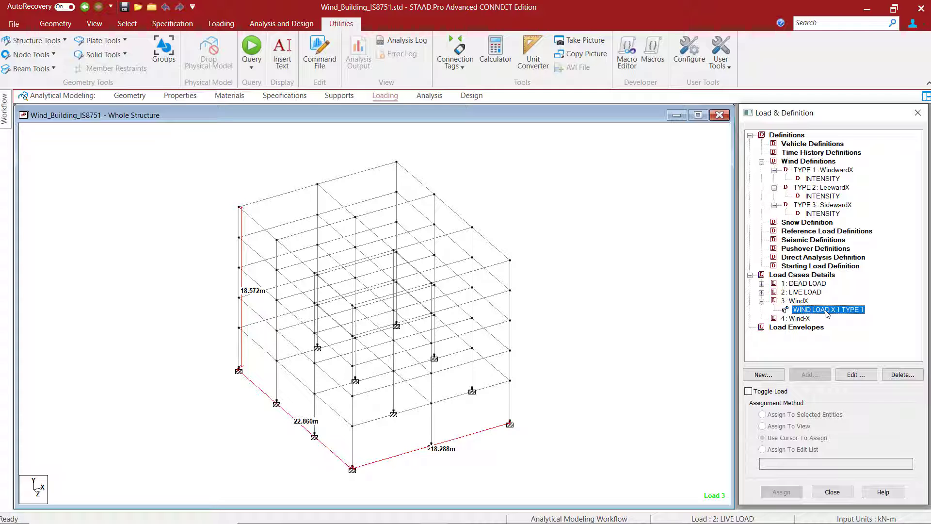
click(221, 24)
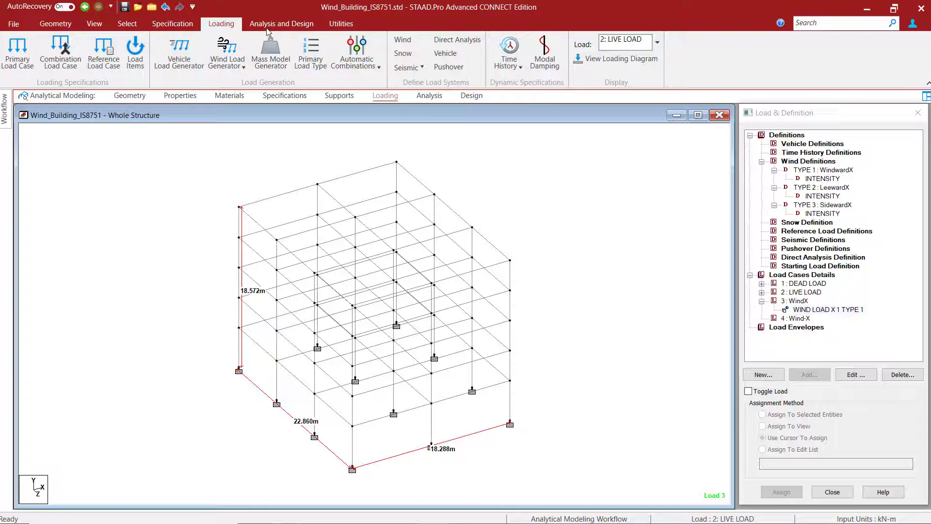
click(602, 60)
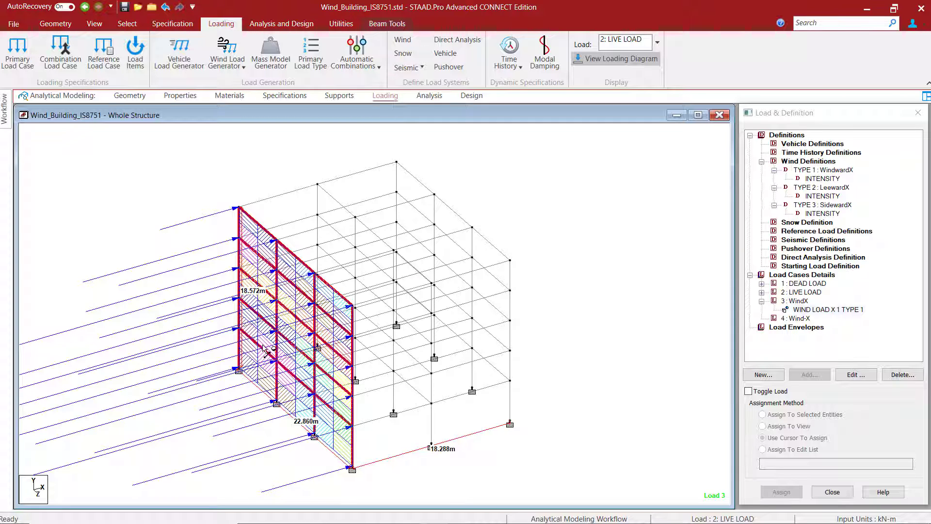
scroll(233, 297, up, 3)
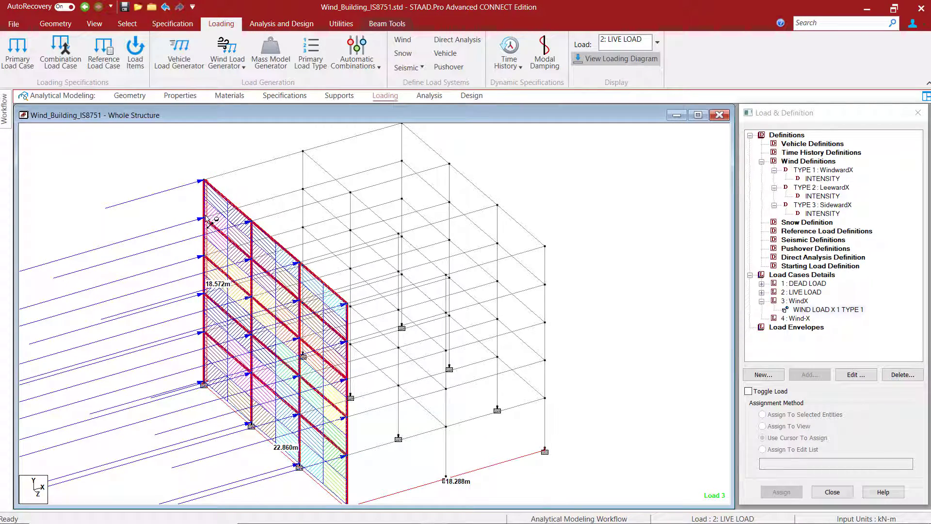
scroll(210, 222, up, 1)
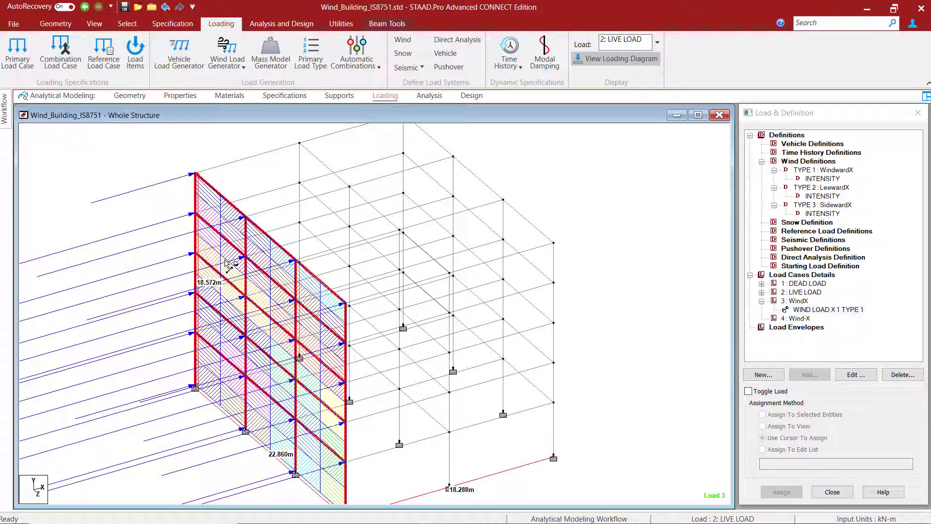
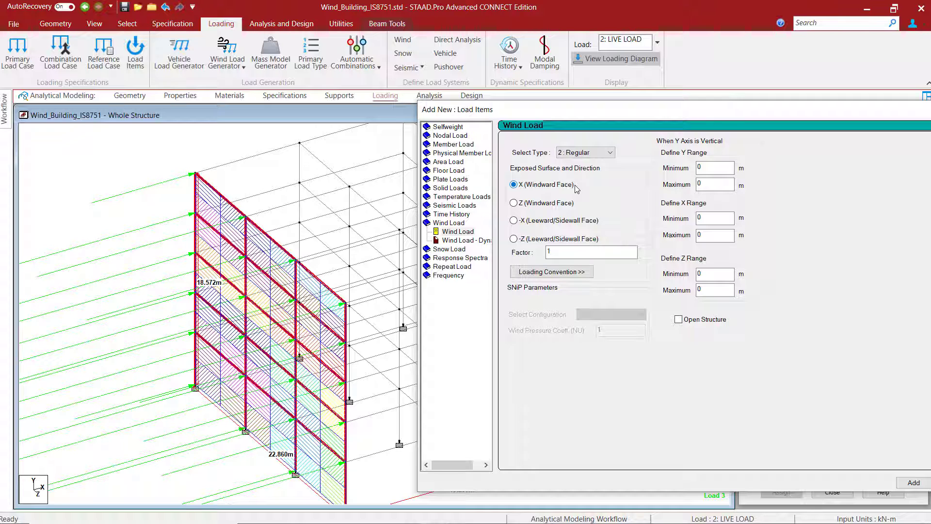
- Add a wind load item to the WindX case using Type 2, the -X leeward/sidewall face and factor 1
click(514, 221)
drag(693, 119, 610, 102)
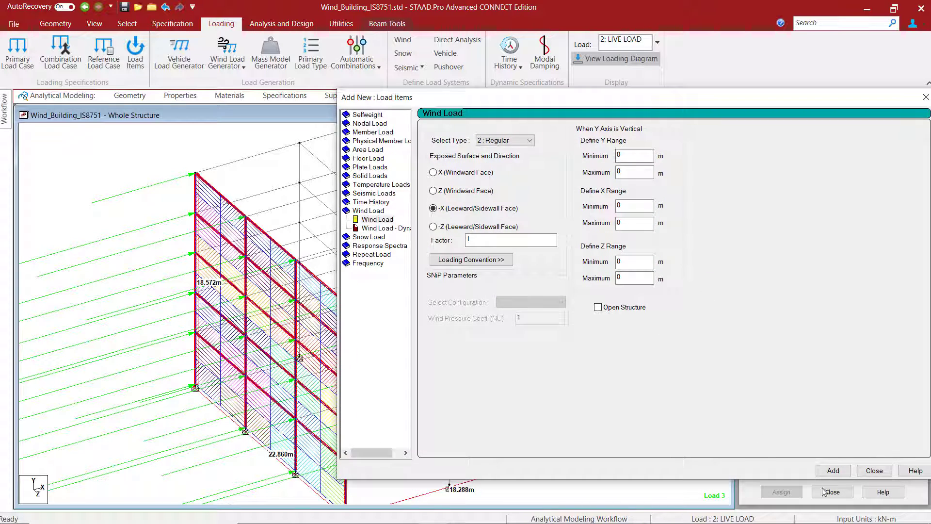
click(833, 471)
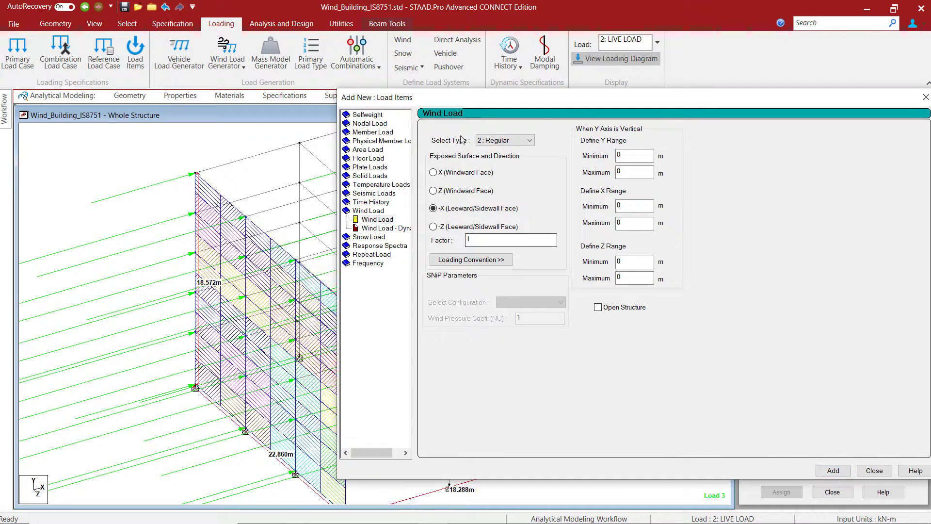
drag(472, 101, 636, 149)
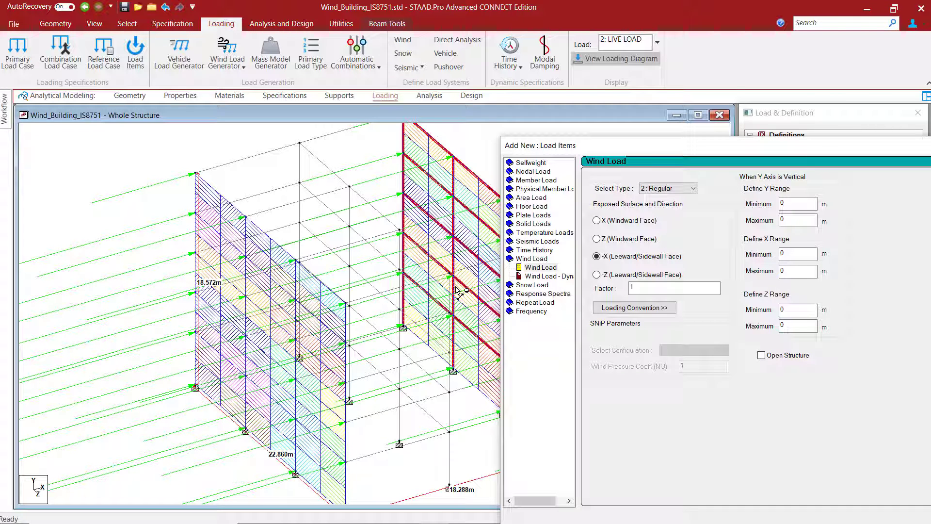
- Add a Type 3 wind load item to the WindX case on the -Z leeward/sidewall face with factor 1
click(665, 188)
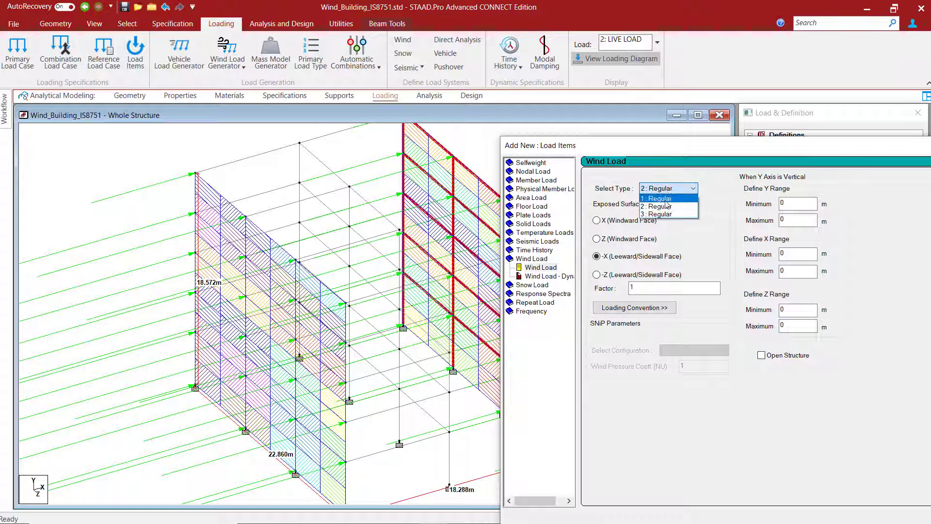
click(660, 215)
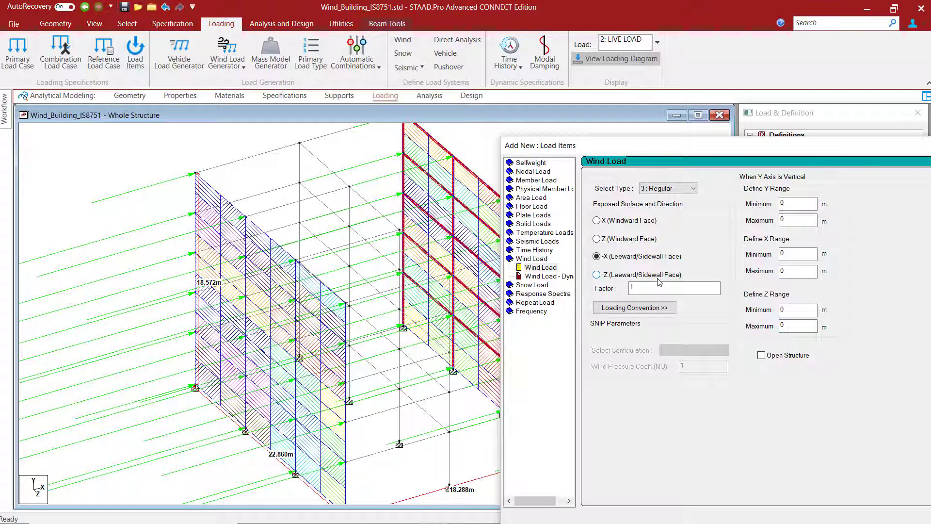
click(597, 275)
drag(698, 150, 493, 94)
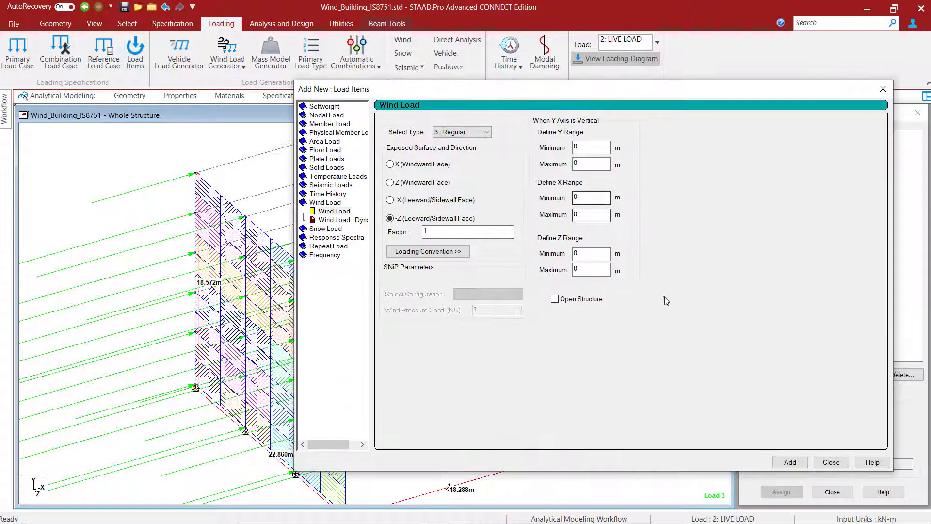
click(790, 462)
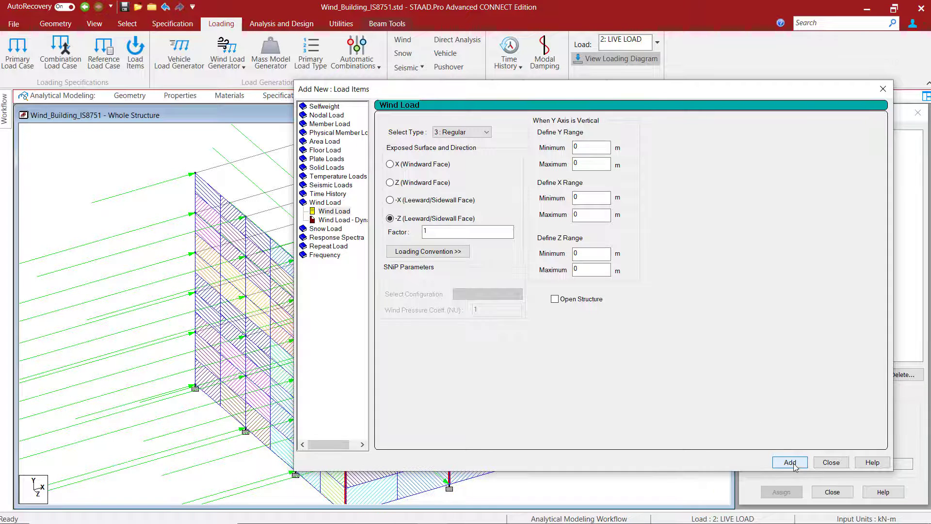
drag(531, 101, 688, 121)
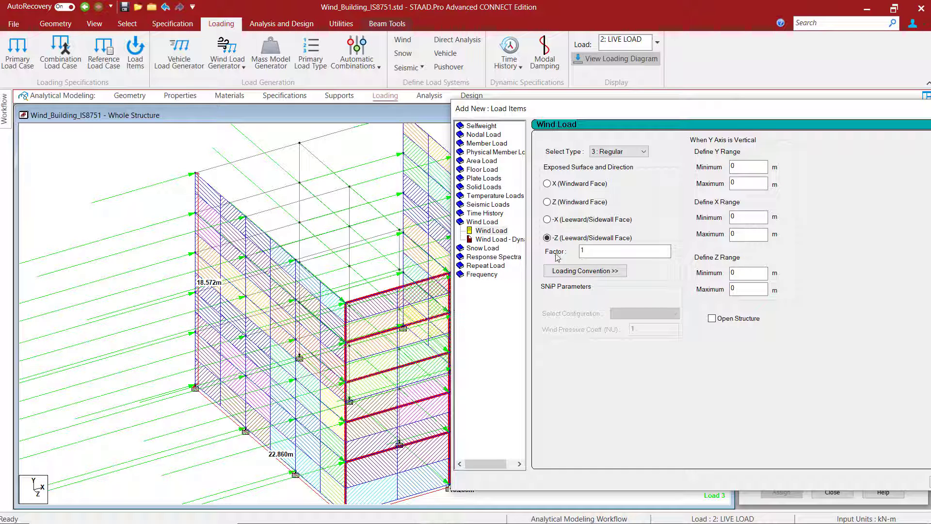
- Check the loading convention and add another Type 3 wind load on the -Z face with factor -1, finishing the WindX items
drag(597, 252, 566, 252)
text(-)
click(592, 275)
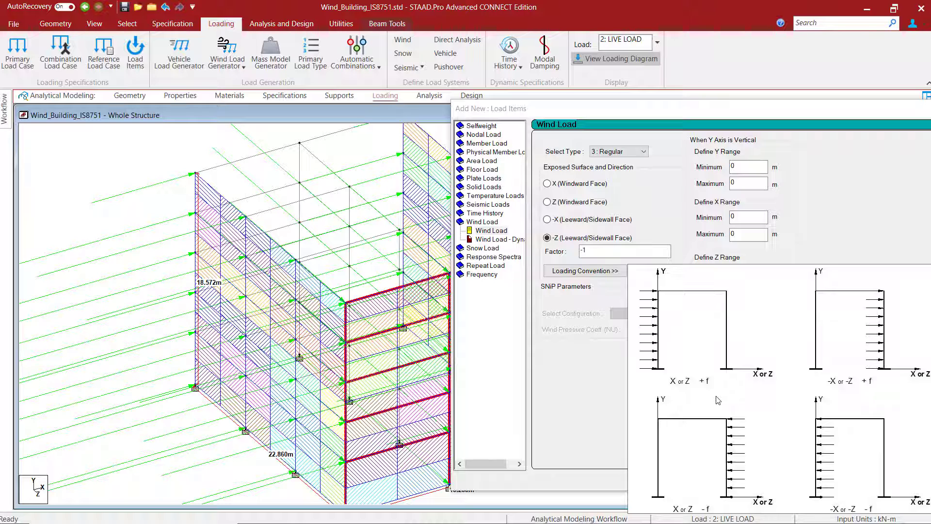
click(595, 249)
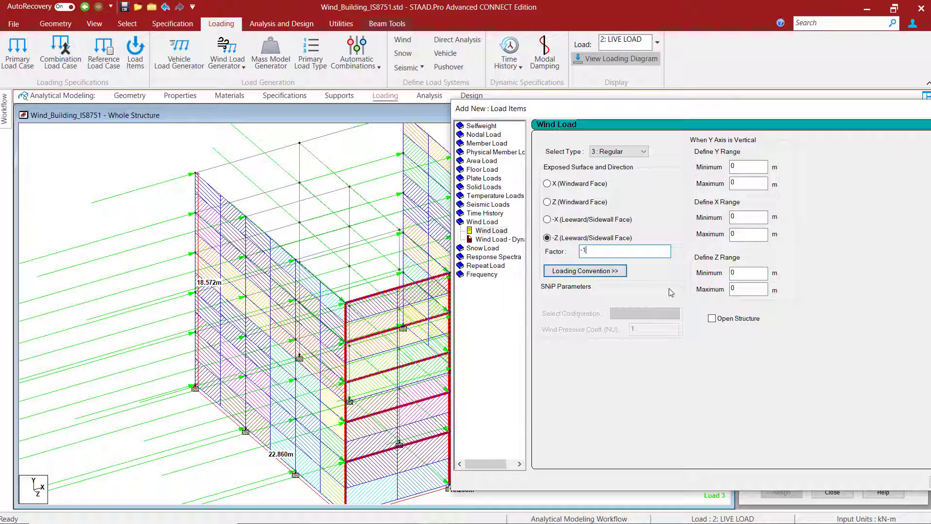
drag(700, 113, 609, 110)
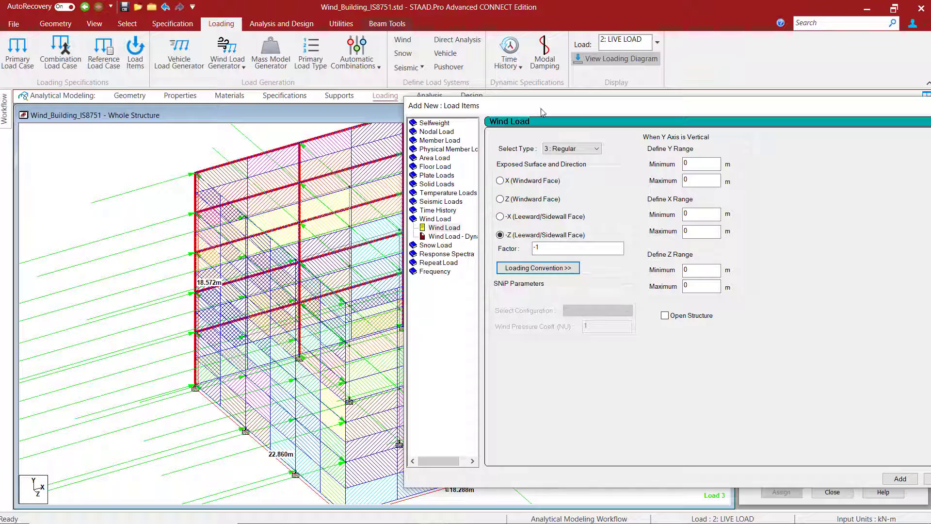
drag(578, 102, 402, 111)
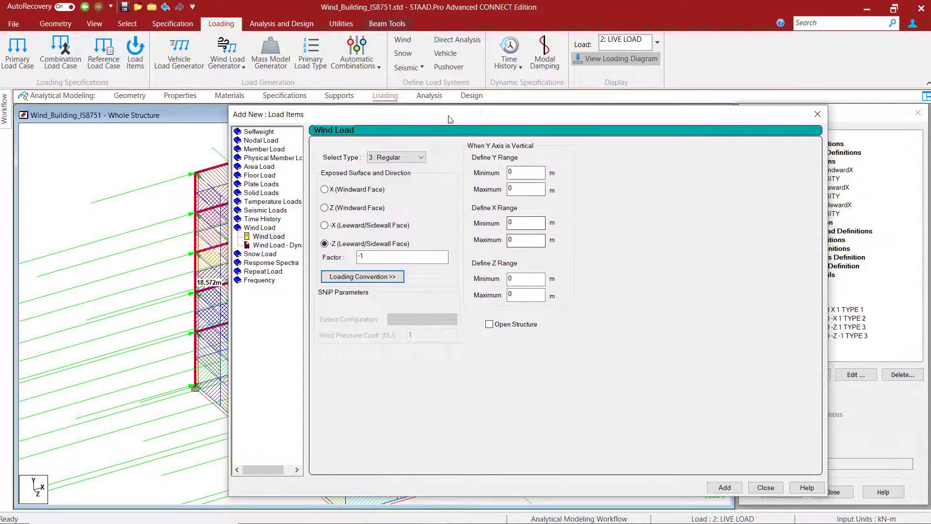
click(767, 487)
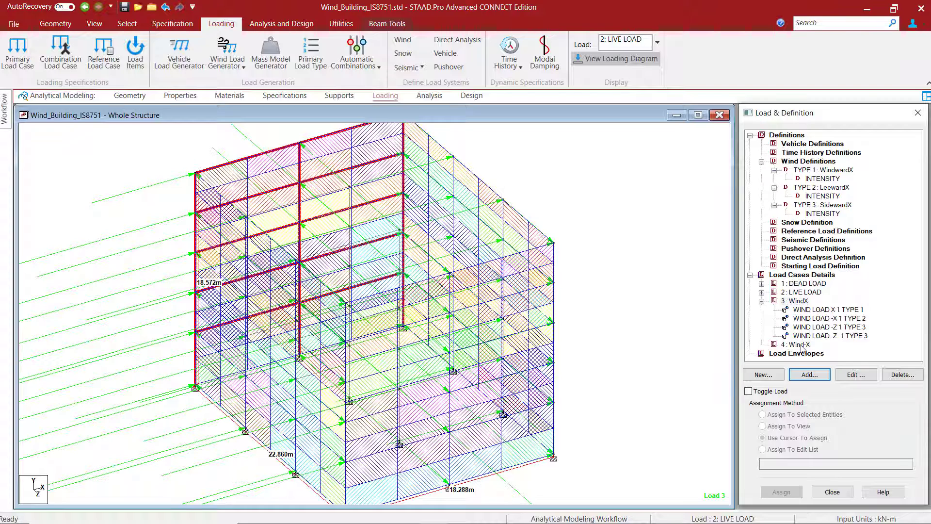
- Set up a wind load item for the Wind-X case with Type 1, the X windward face and factor -1
click(798, 344)
click(807, 377)
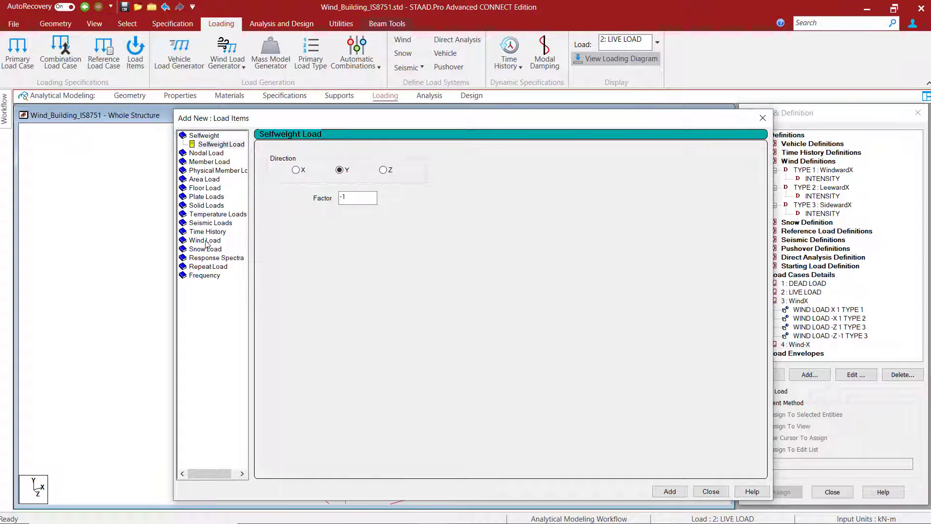
click(206, 242)
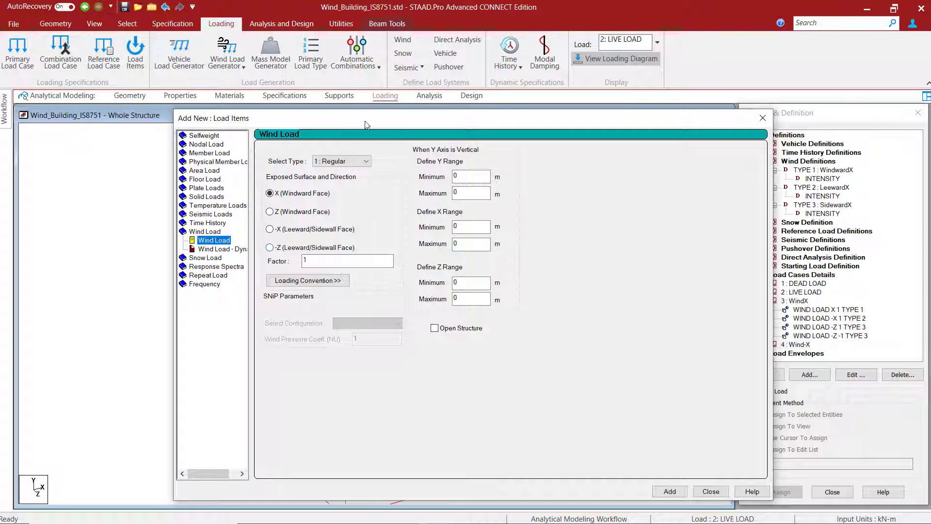
drag(365, 125, 576, 114)
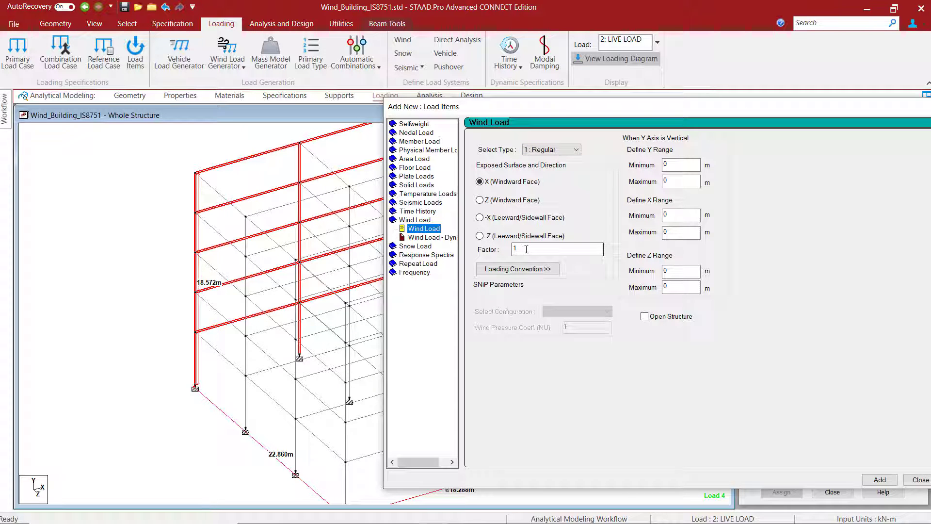
drag(527, 249, 476, 248)
text(-)
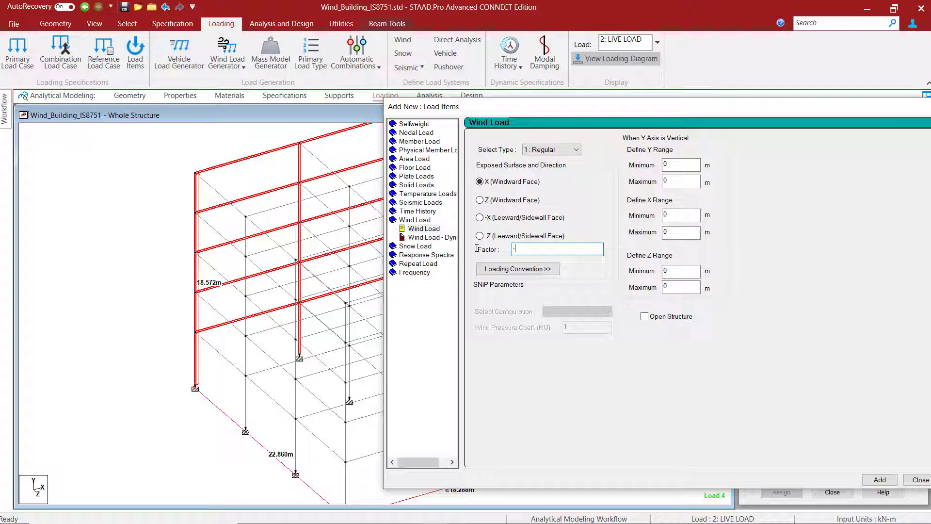
text(1)
drag(660, 109, 475, 172)
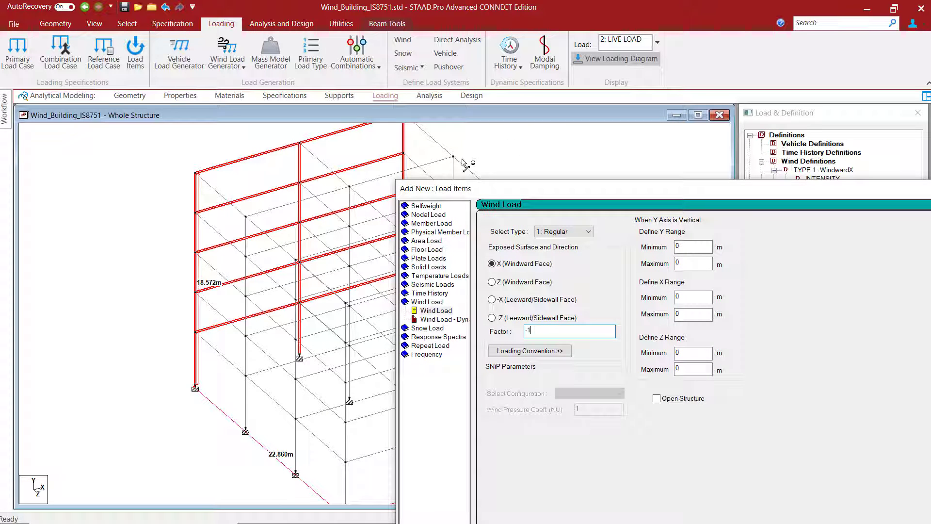
drag(593, 193, 541, 95)
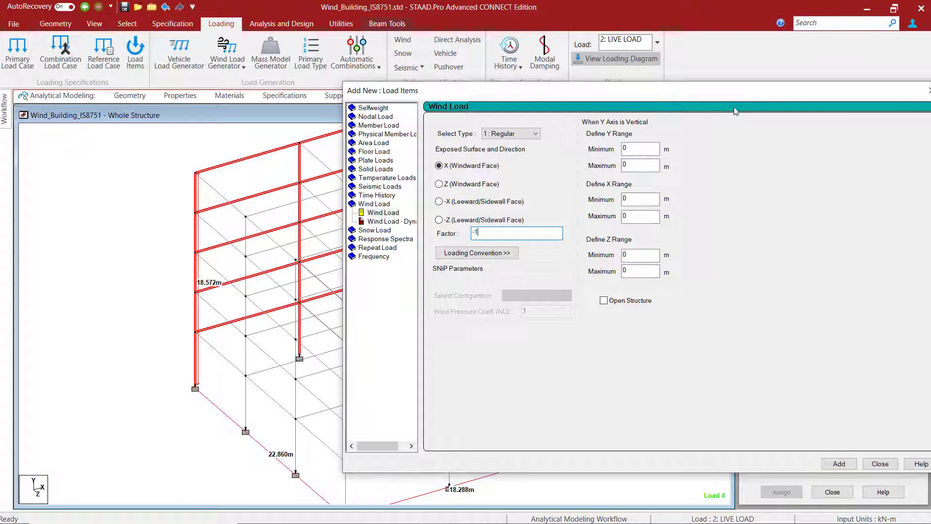
drag(735, 93, 657, 102)
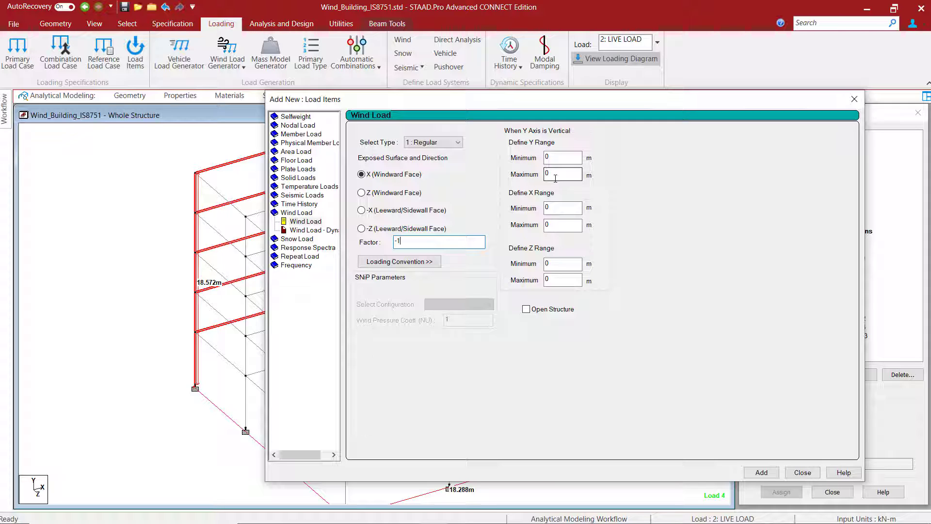
- Limit the wind load item to a Y range of 9.9 to 18.6 m, add it to the Wind-X case and finish adding items
drag(555, 158, 538, 157)
text(9.9)
drag(564, 173, 501, 175)
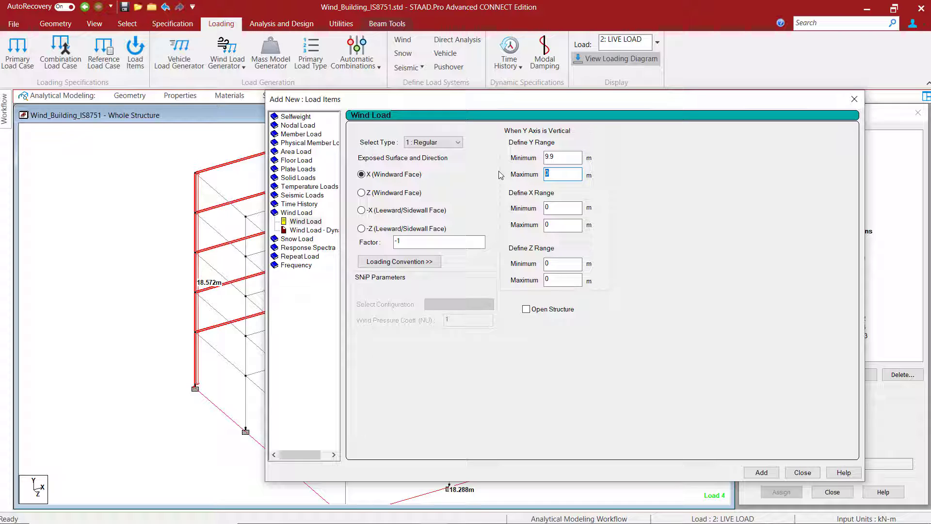
text(18.6)
drag(571, 103, 628, 90)
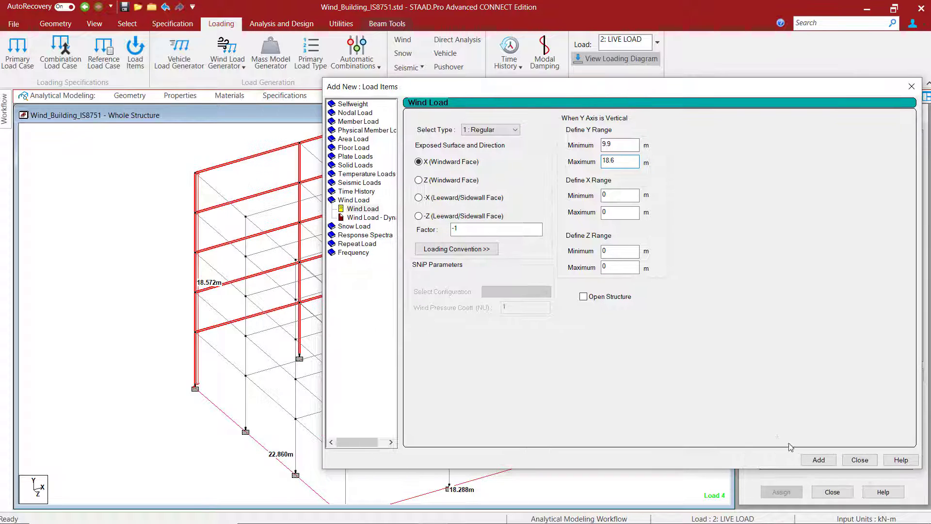
click(818, 460)
click(860, 460)
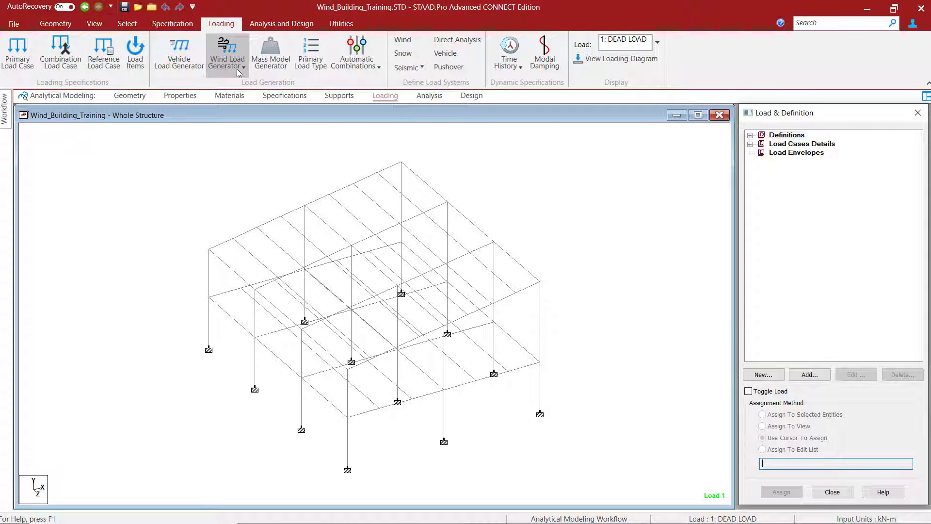
- Open the IS 875 (Part 3):2015 wind load generator in the Wind_Building_Training model and keep the structure type as Rectangular Clad Building
click(242, 69)
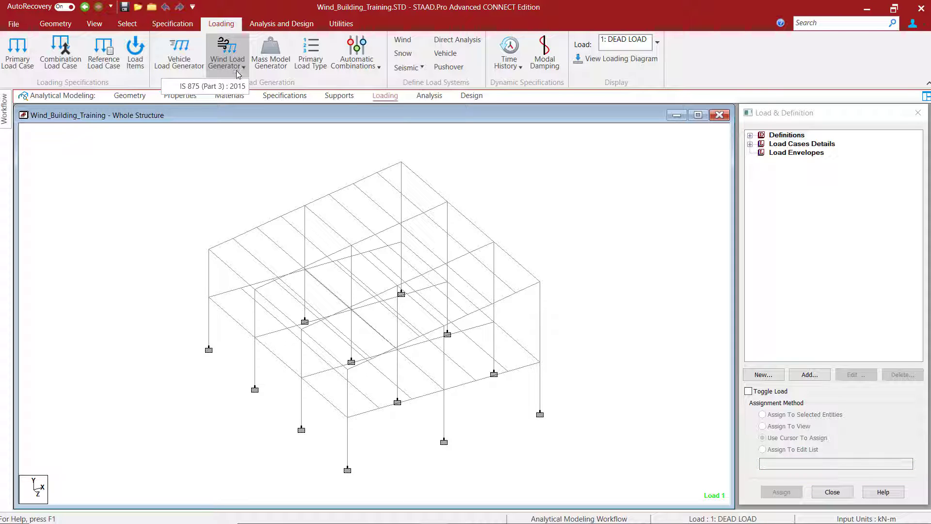
click(218, 87)
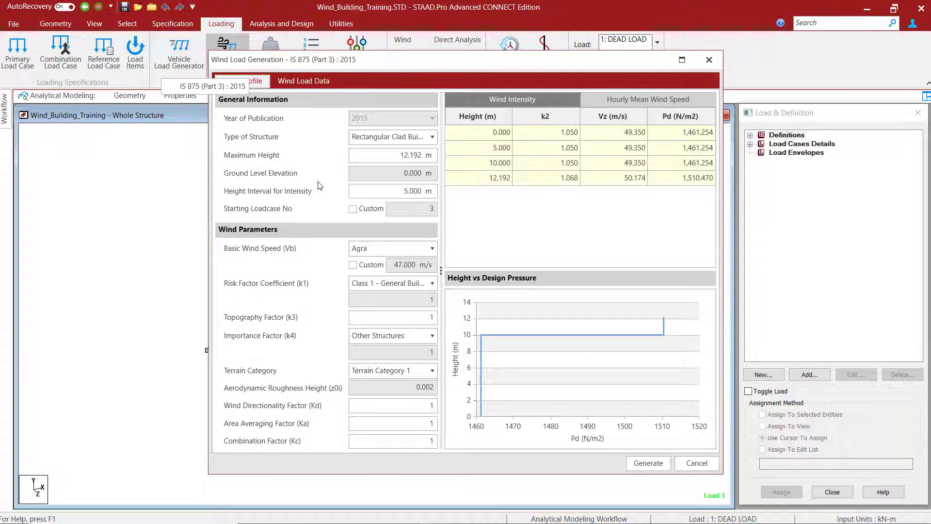
click(383, 139)
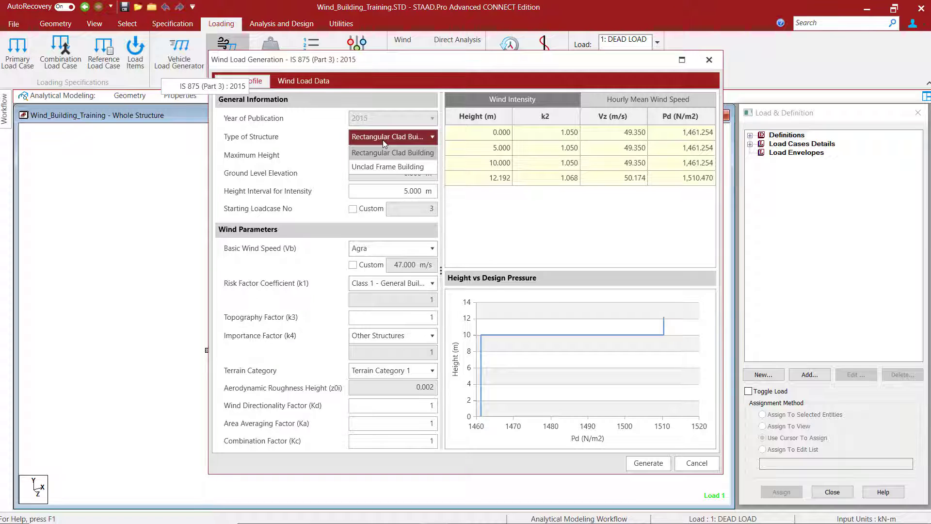
click(383, 140)
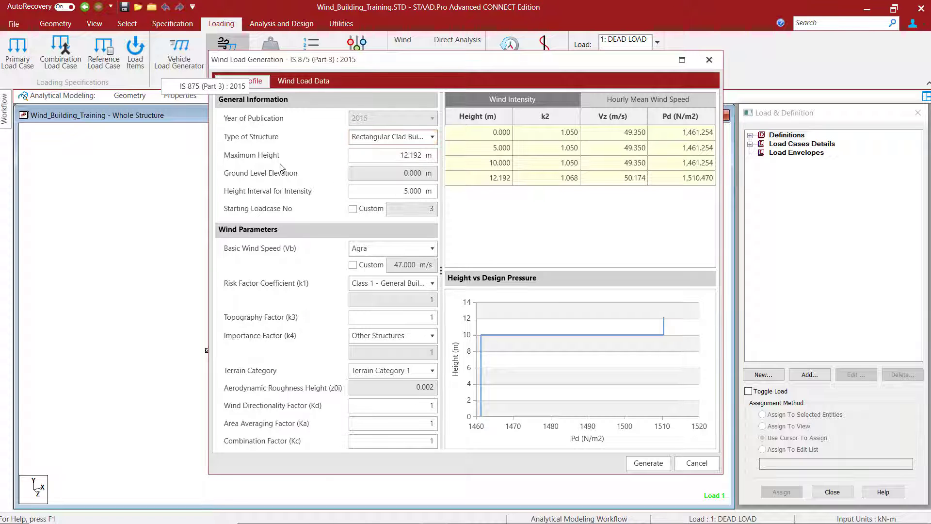
drag(392, 63, 535, 61)
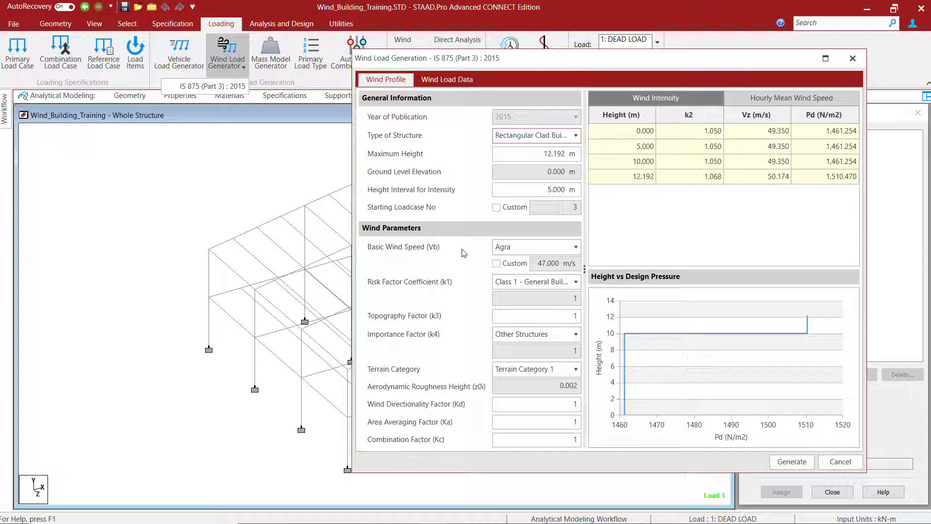
- Examine the available options for basic wind speed, risk factor coefficient k1 and importance factor k4 in the wind parameters
click(533, 248)
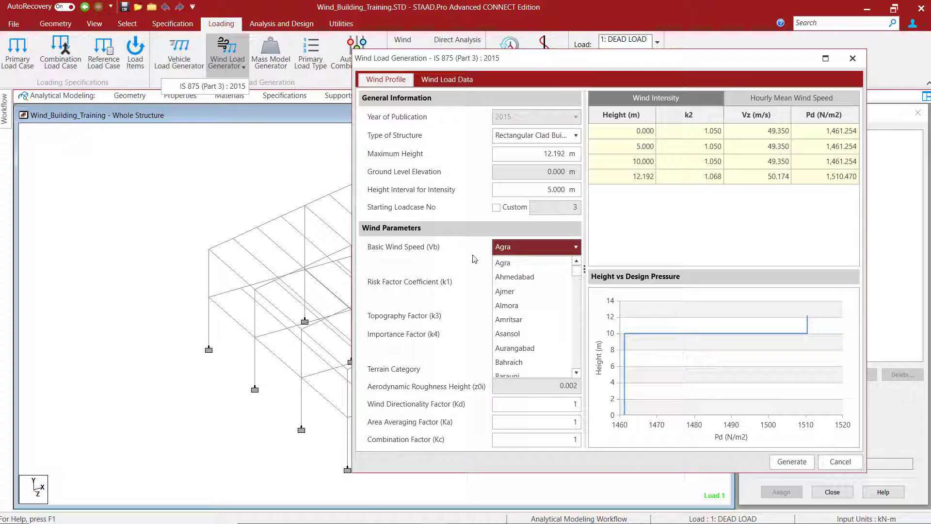
click(463, 272)
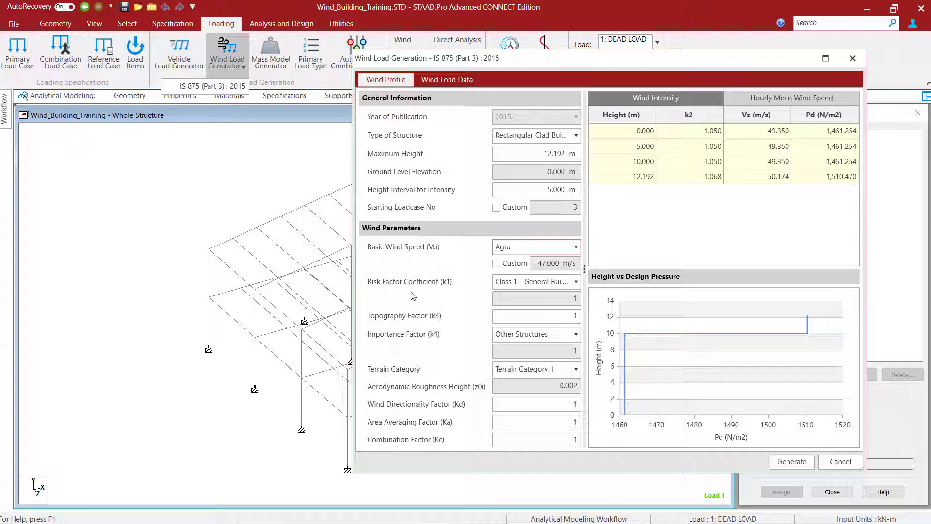
click(563, 281)
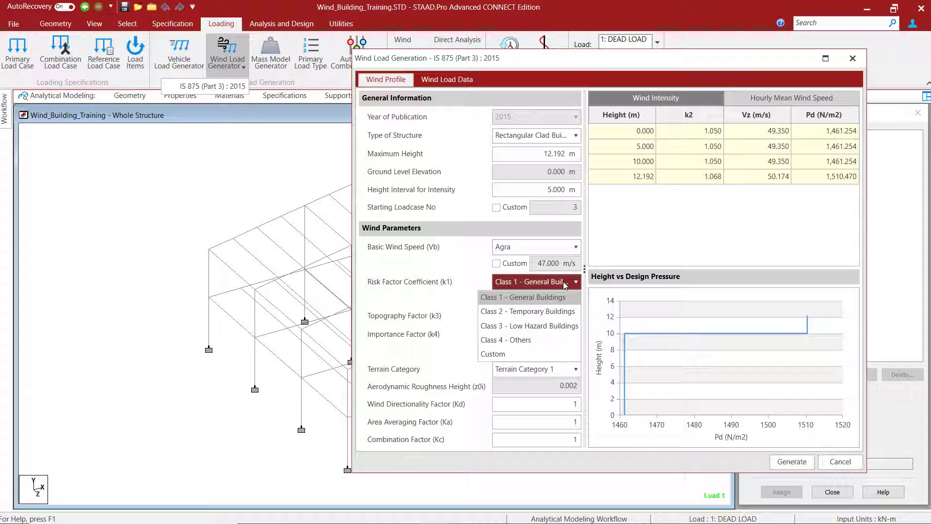
click(563, 282)
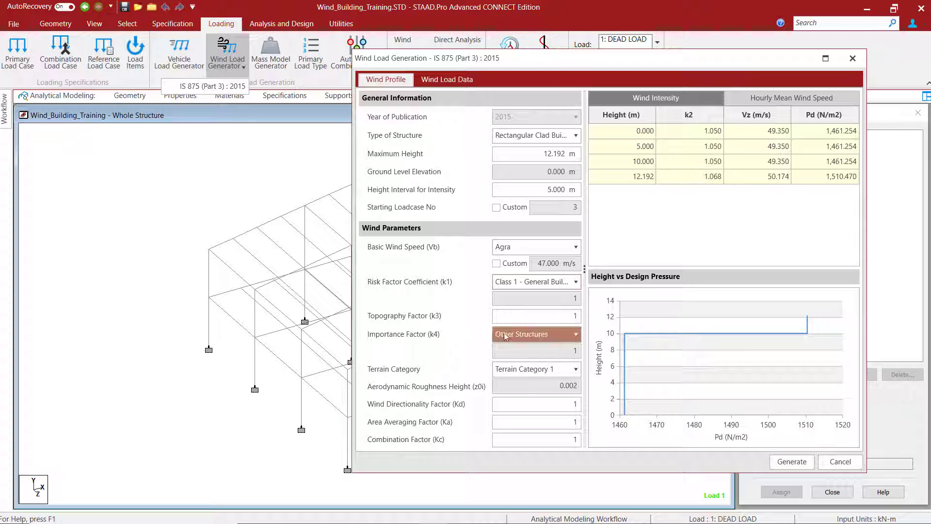
click(546, 335)
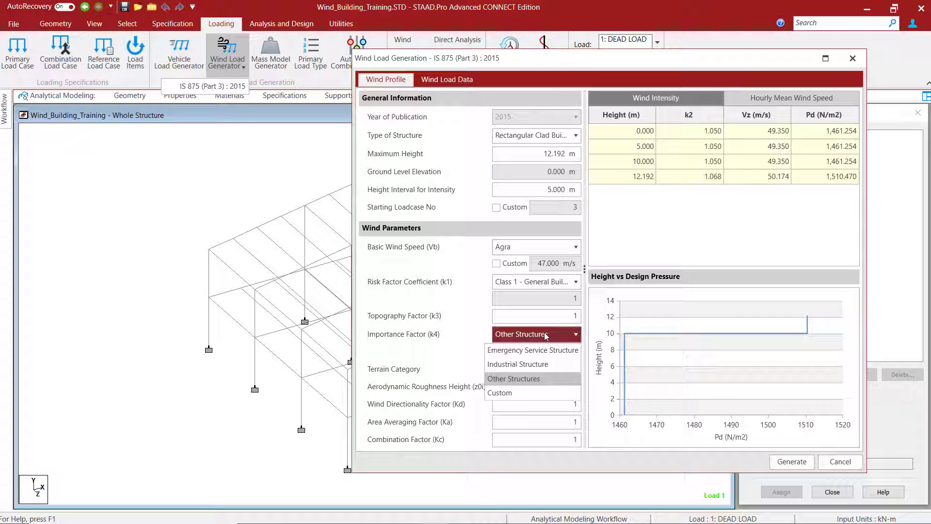
click(546, 336)
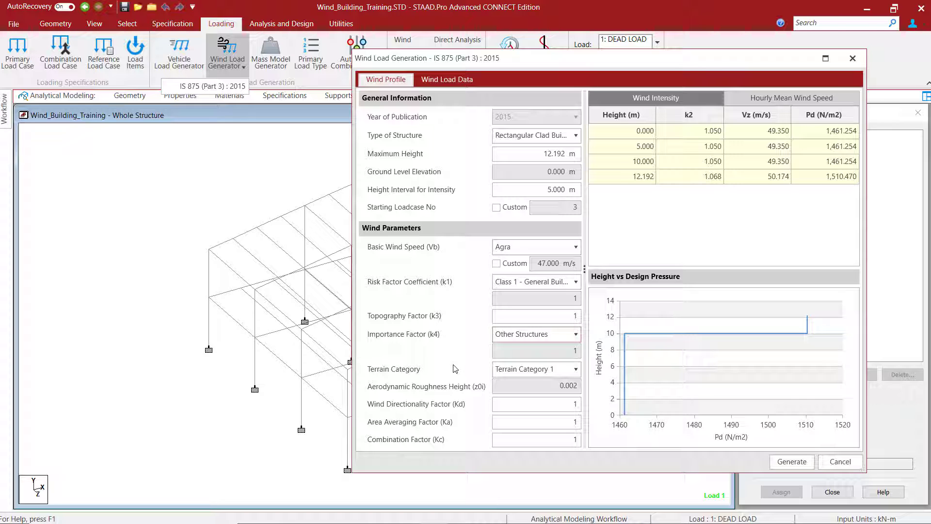
- Examine the terrain category options in the wind profile and the internal pressure permeability options in the wind load data
click(563, 374)
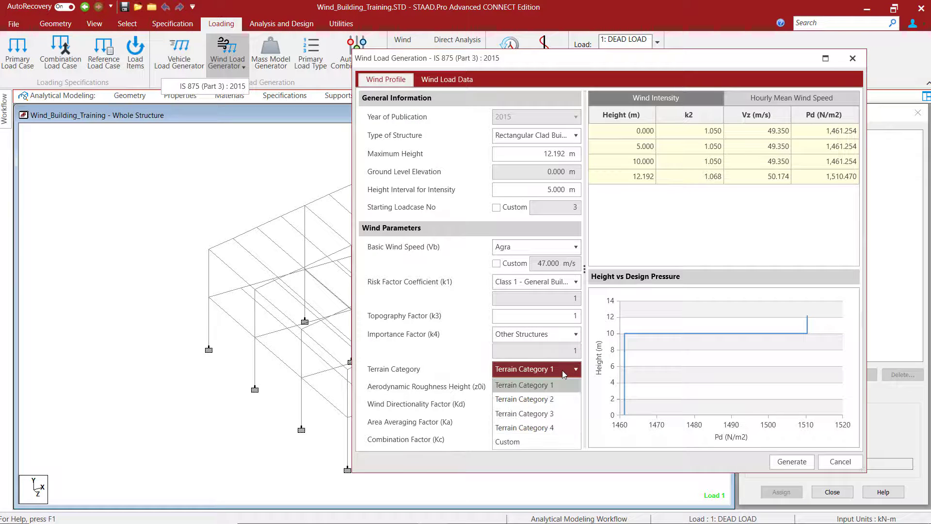
click(563, 370)
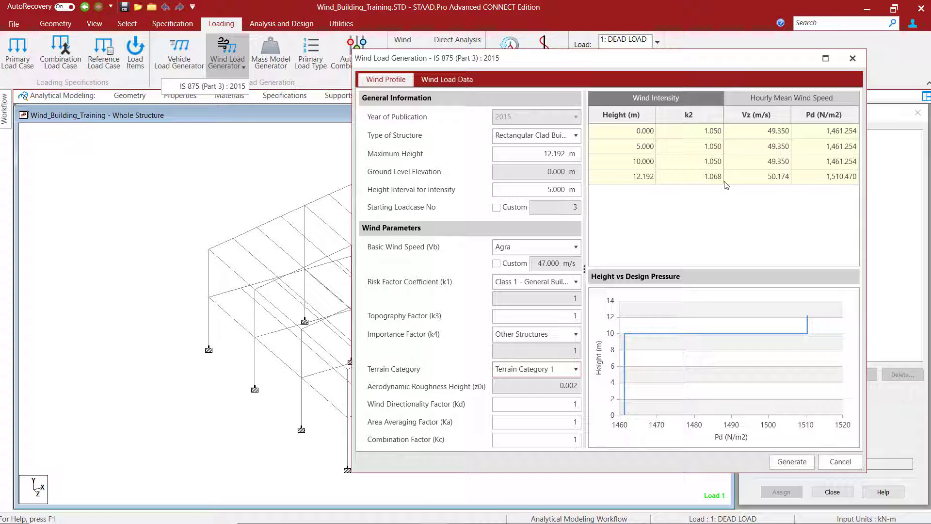
click(444, 79)
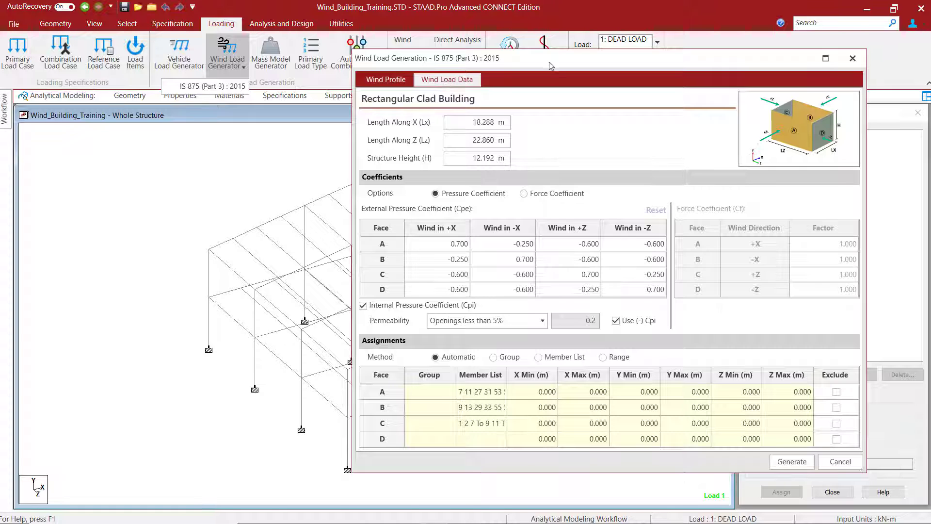
drag(545, 61, 588, 40)
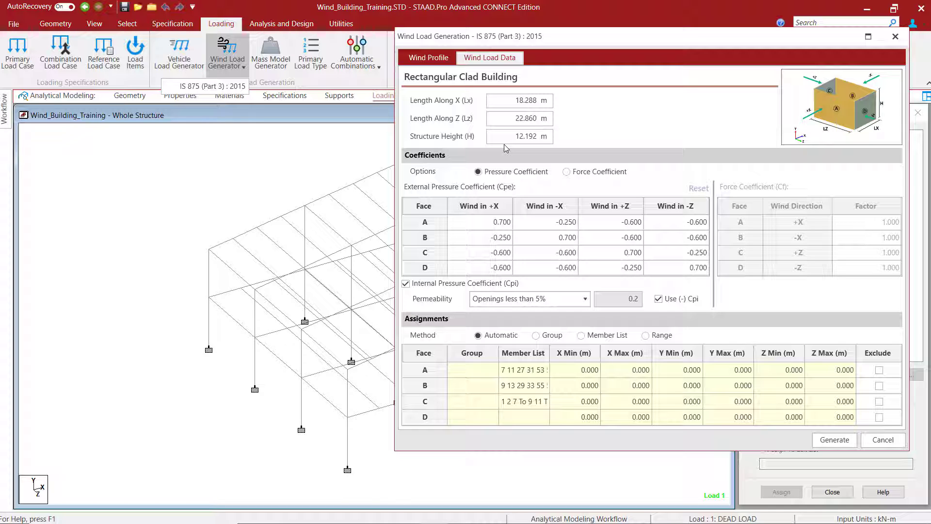
mouse_move(819, 113)
click(508, 299)
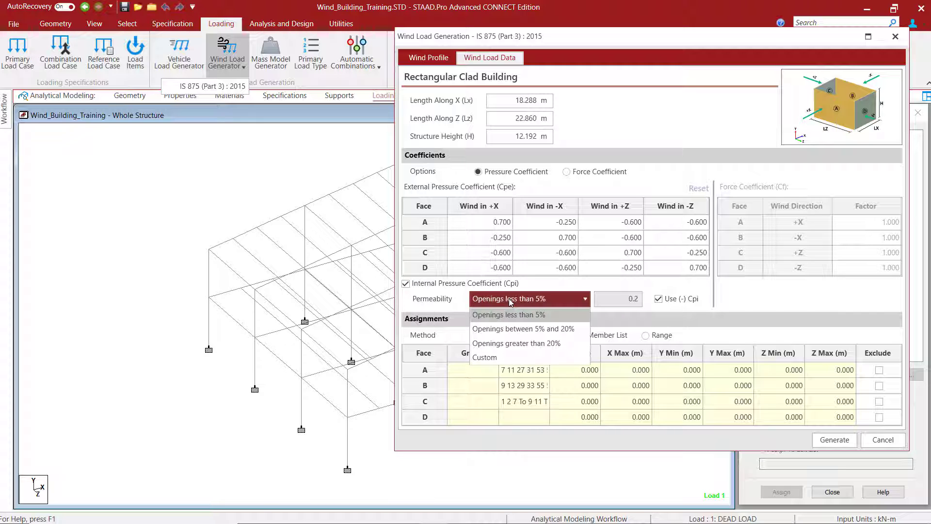
click(508, 298)
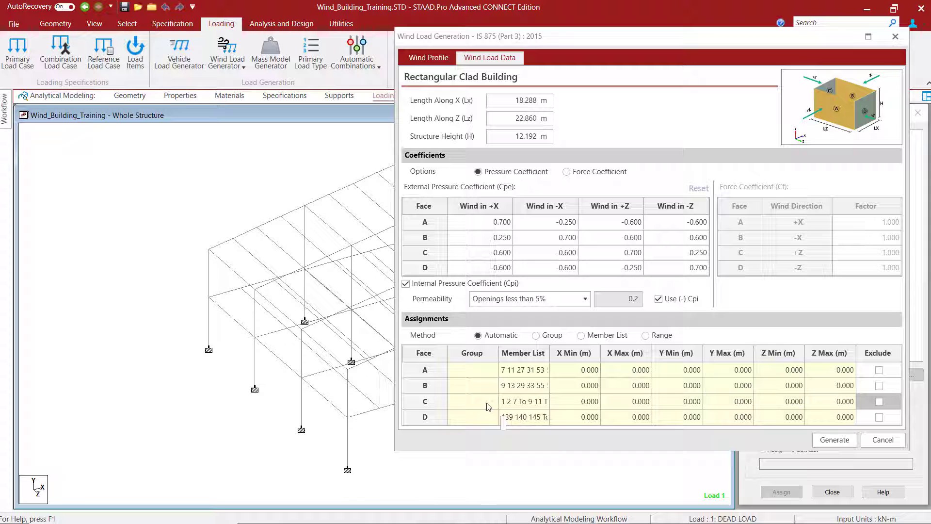
- Switch the assignment method to Group and assign the group _FACEA to face A and _FACEB to face B
click(536, 336)
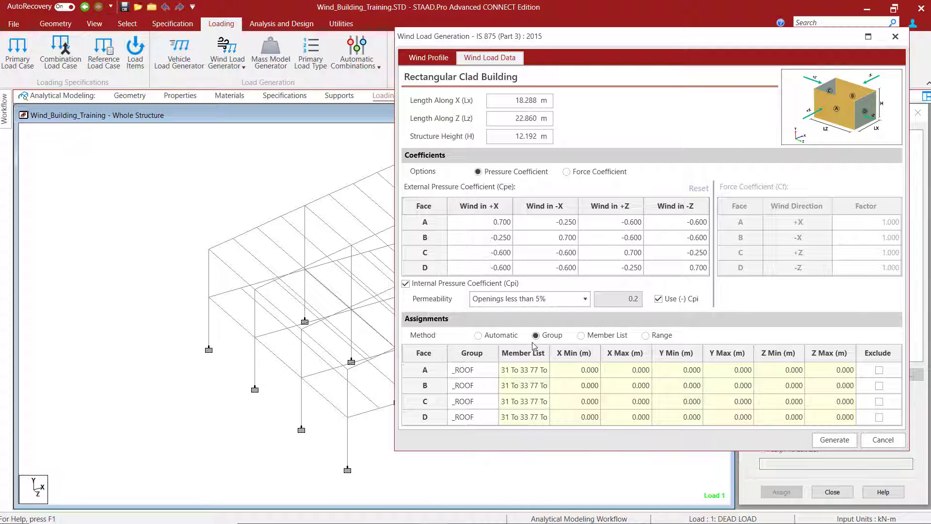
click(493, 374)
click(492, 371)
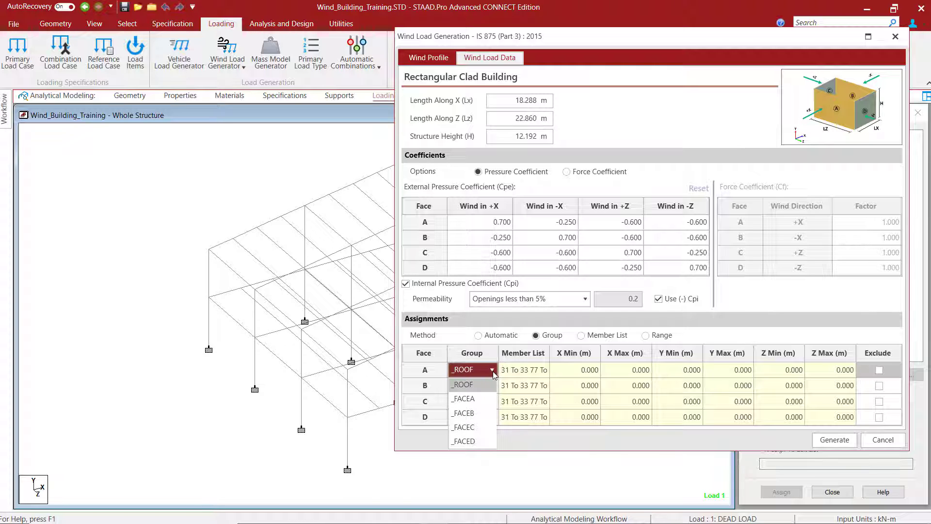
click(469, 402)
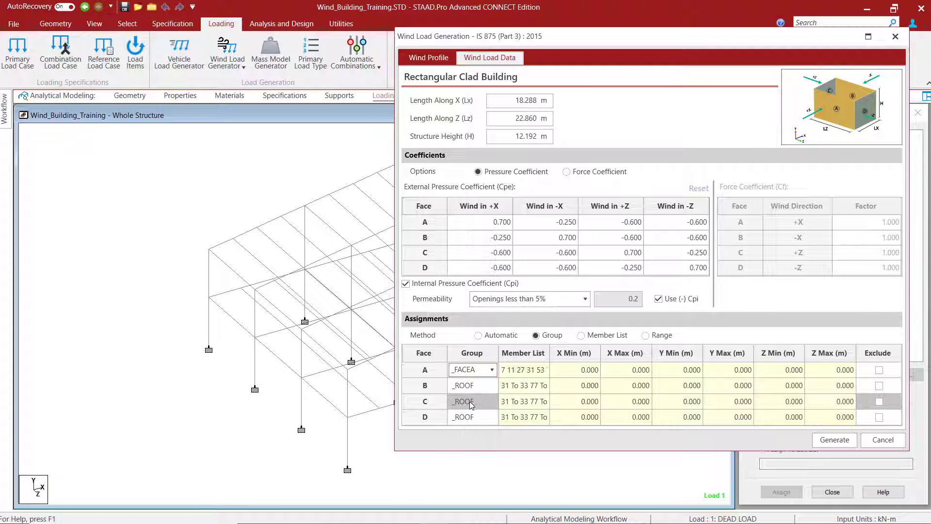
click(488, 389)
click(491, 384)
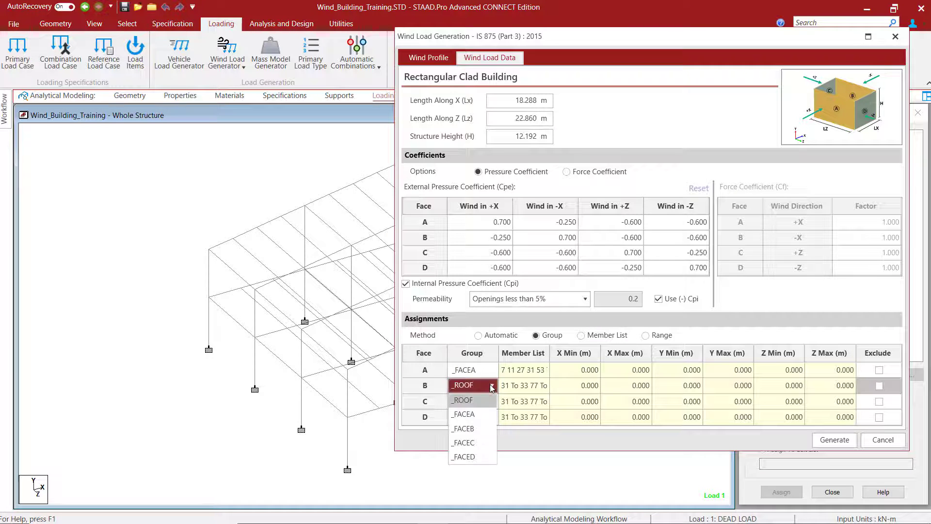
click(472, 428)
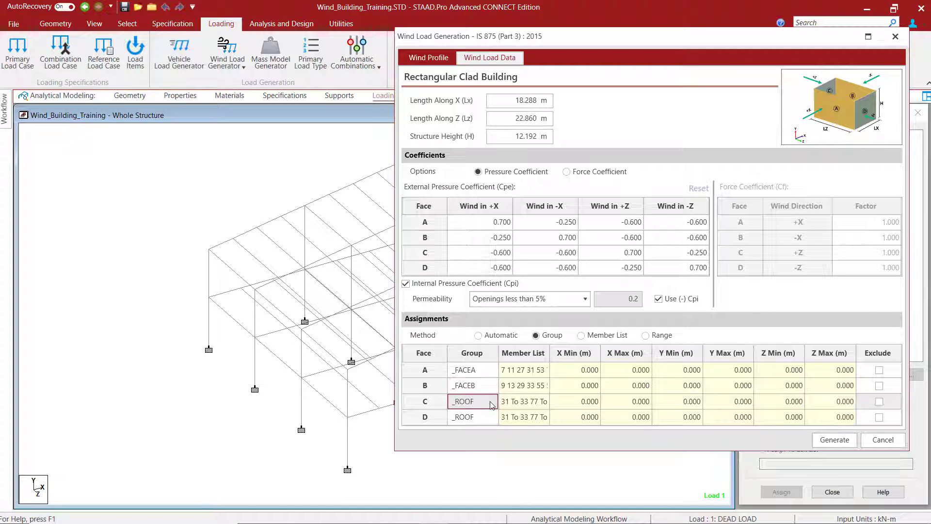
- Assign the group _FACEC to face C and _FACED to face D
click(489, 401)
click(491, 401)
click(464, 458)
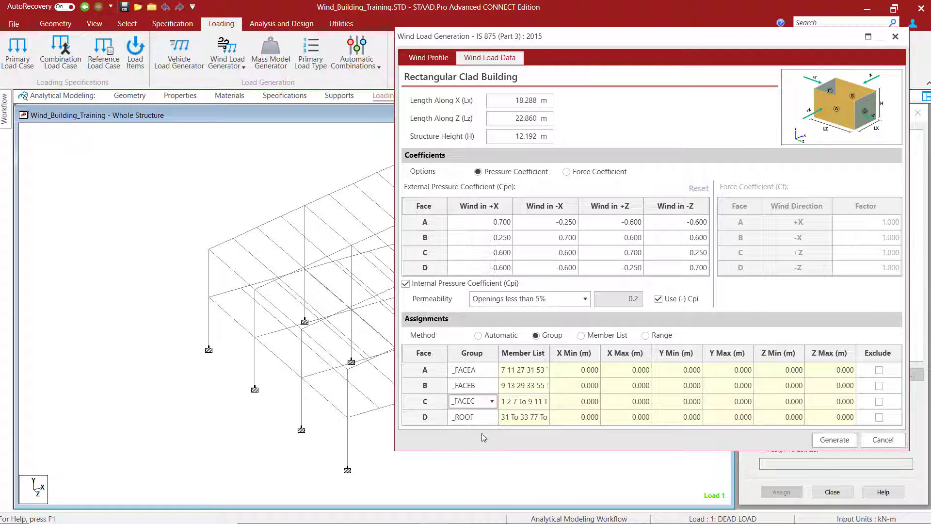
click(490, 417)
click(489, 417)
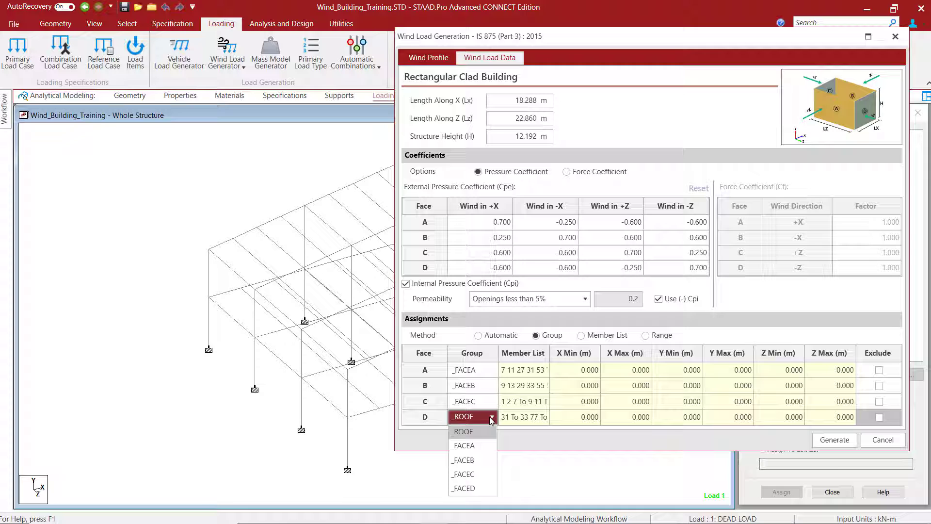
click(472, 487)
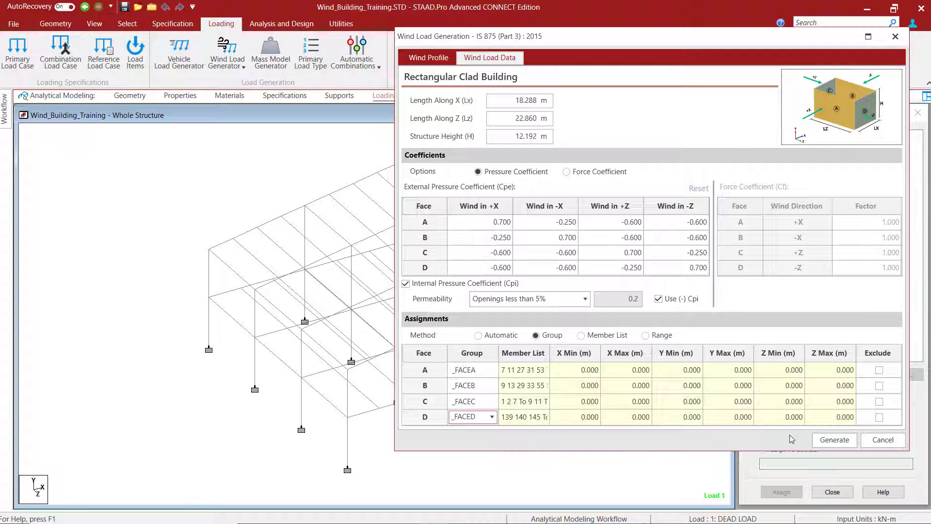
- Generate the IS 875 wind loads from the face groups and display the loading diagram on the model
click(834, 441)
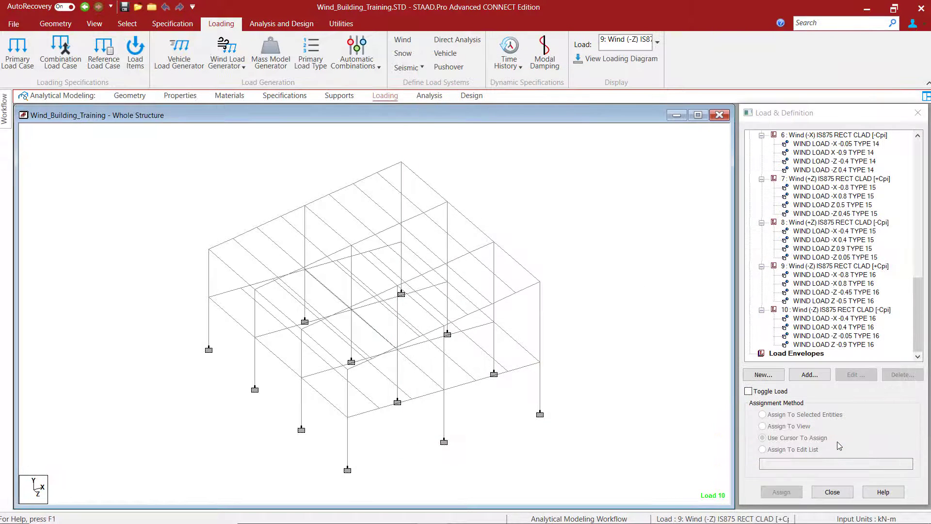
click(601, 60)
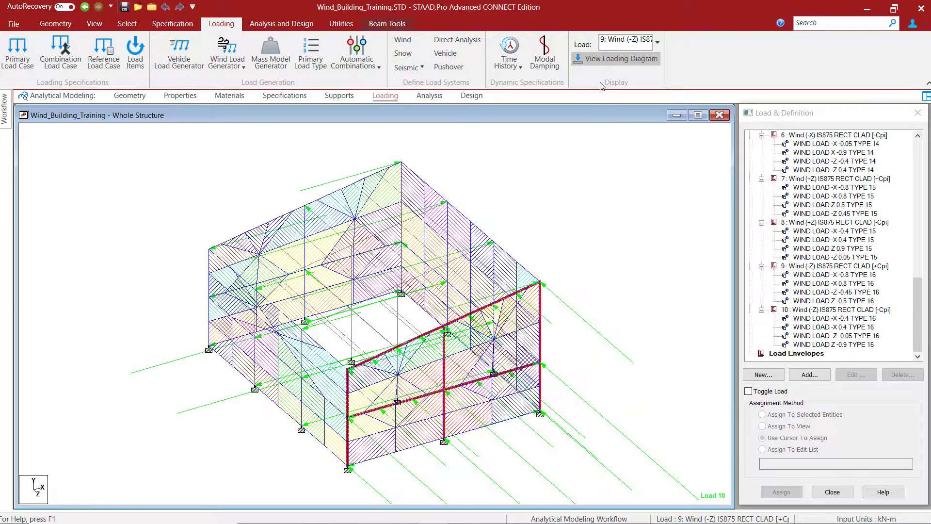
- Review the generated wind definitions and wind load cases in the load list
click(866, 274)
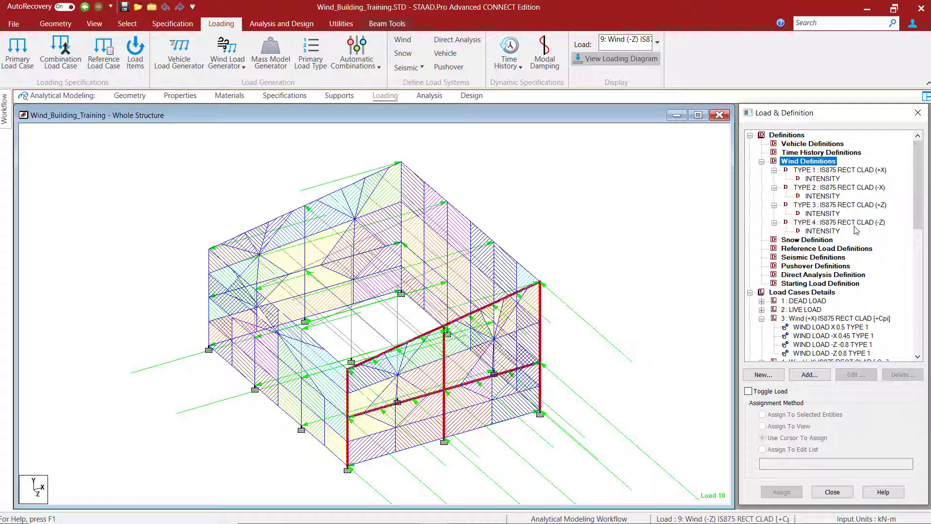
drag(917, 215, 916, 278)
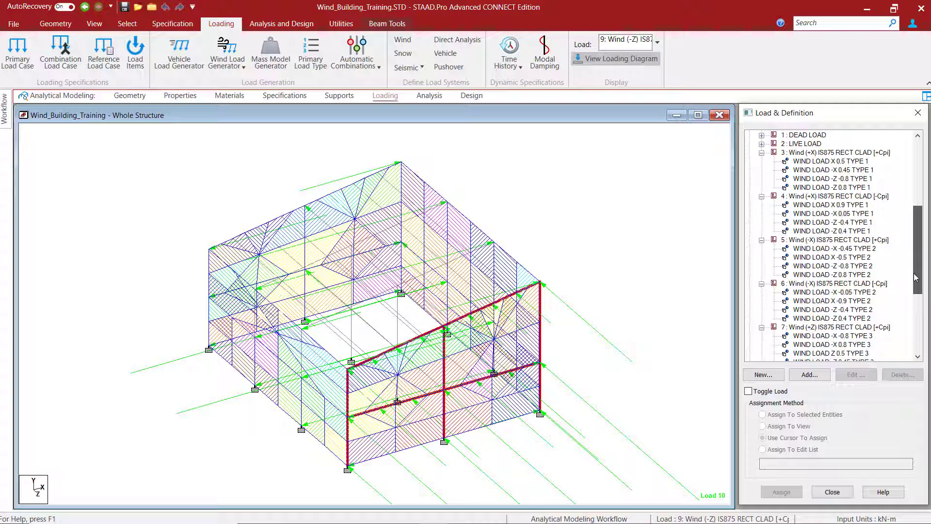
mouse_move(915, 277)
mouse_down()
mouse_move(918, 346)
mouse_move(917, 261)
mouse_up()
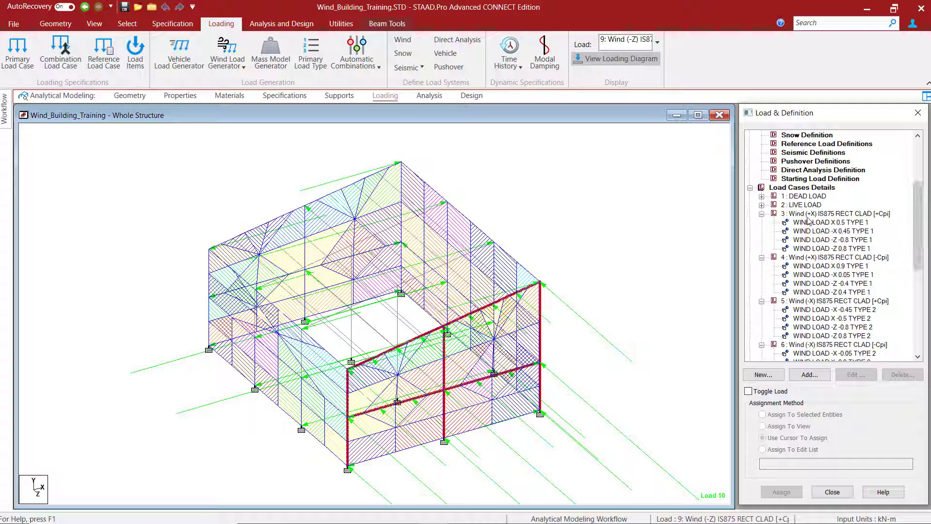
- View load case 3, Wind (+X) with +Cpi, and inspect each of its wind load items on the model
click(827, 214)
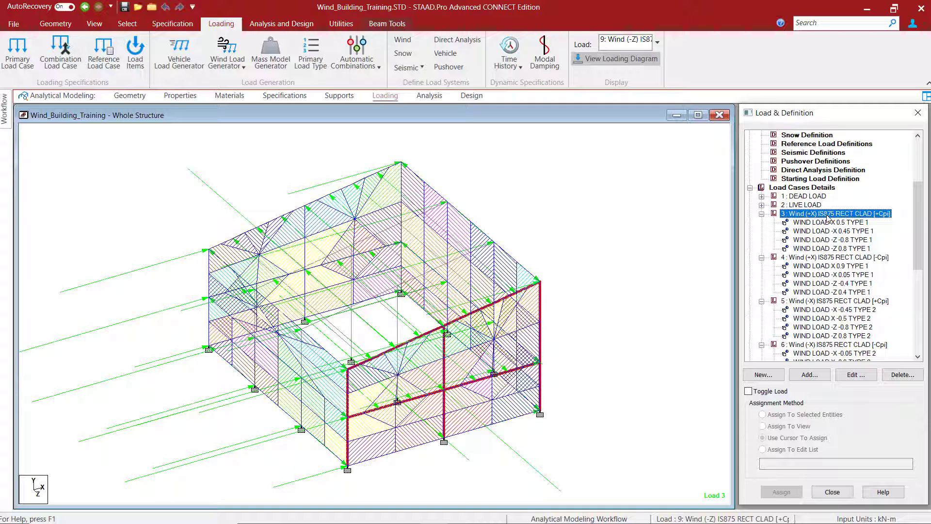
click(813, 223)
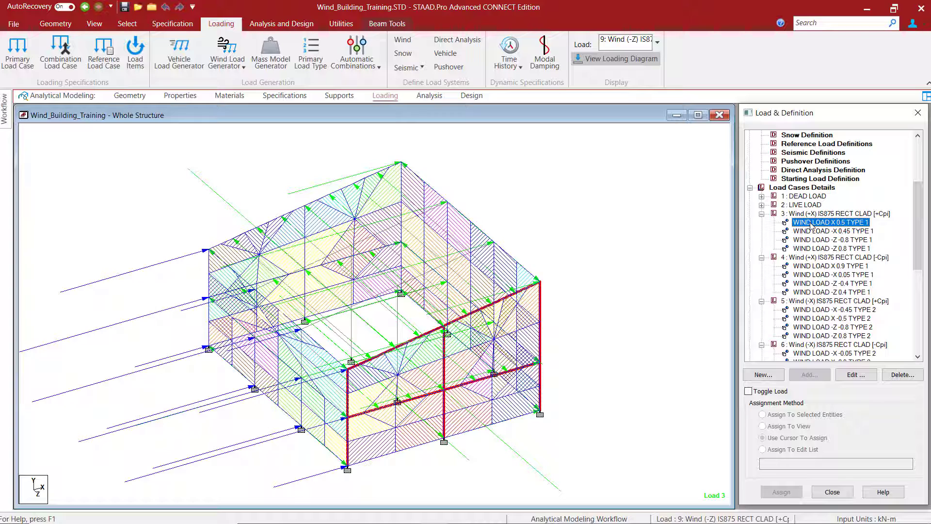
click(819, 232)
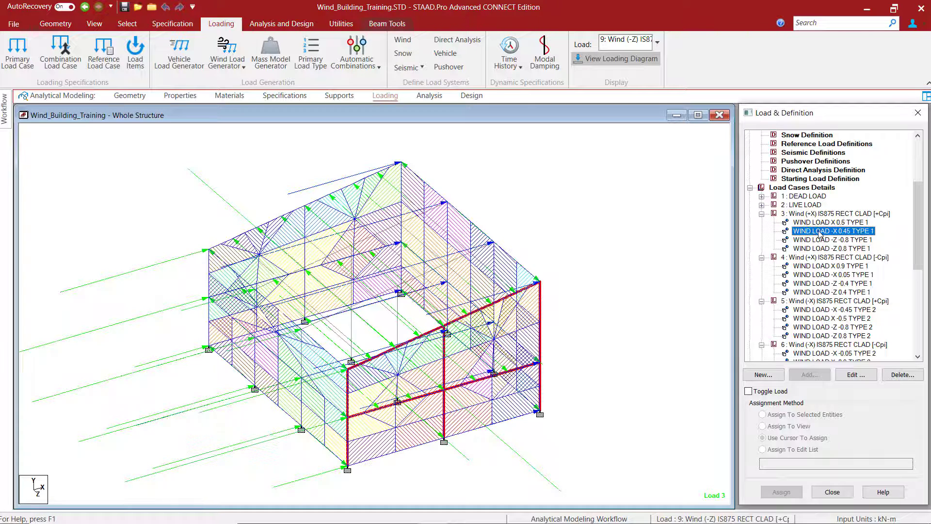
click(821, 240)
click(822, 249)
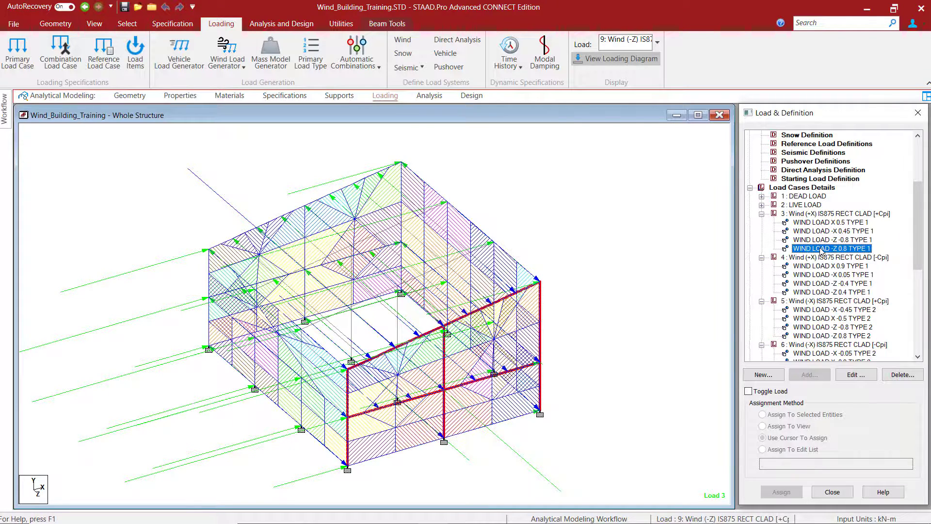
- View the loading of case 4 Wind (+X) with -Cpi, case 5 Wind (-X) with +Cpi and case 7 Wind (+Z) with +Cpi
click(823, 258)
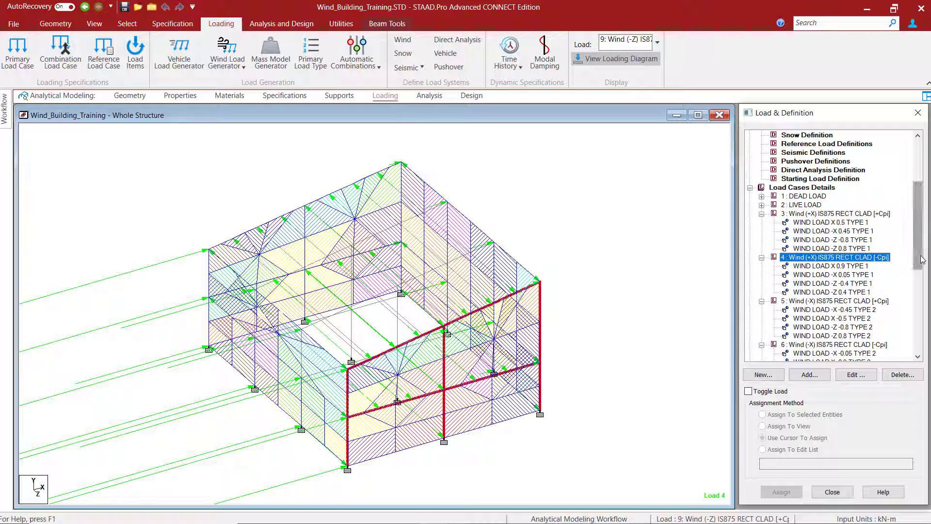
scroll(837, 261, down, 2)
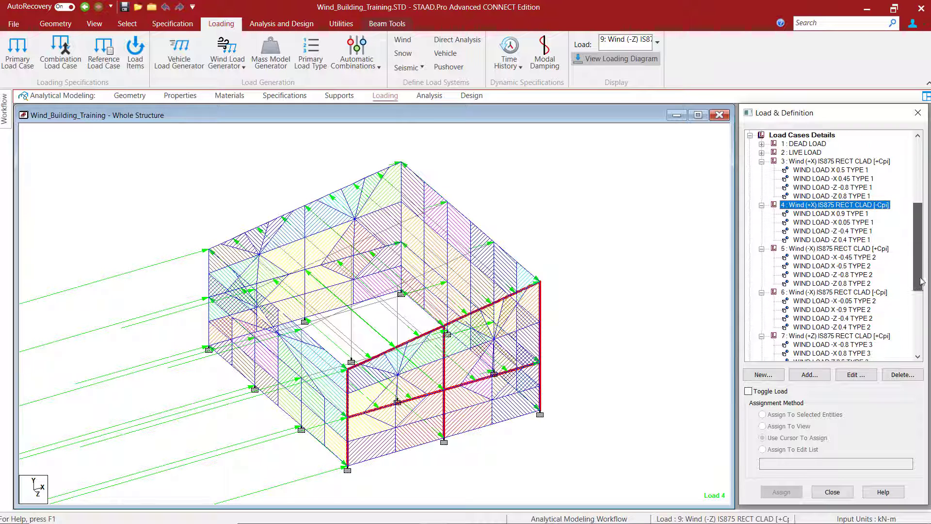
click(801, 241)
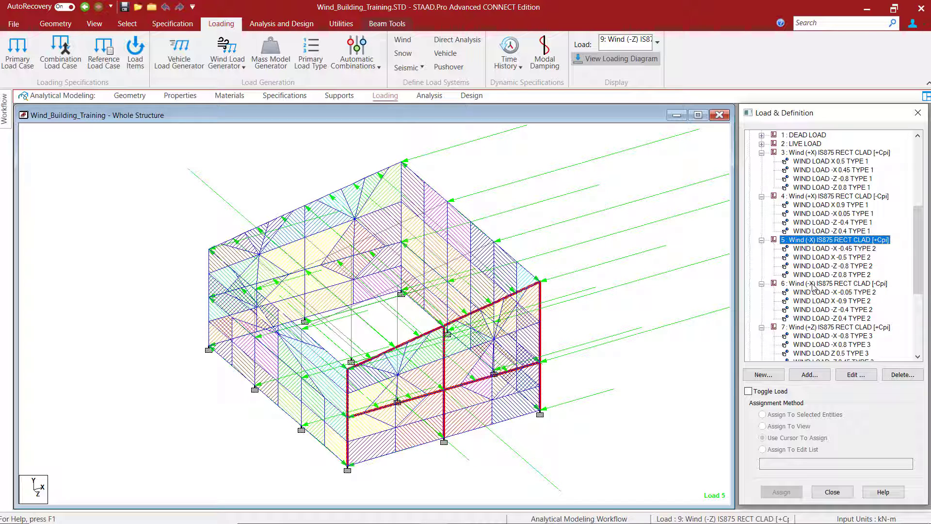
scroll(815, 282, down, 4)
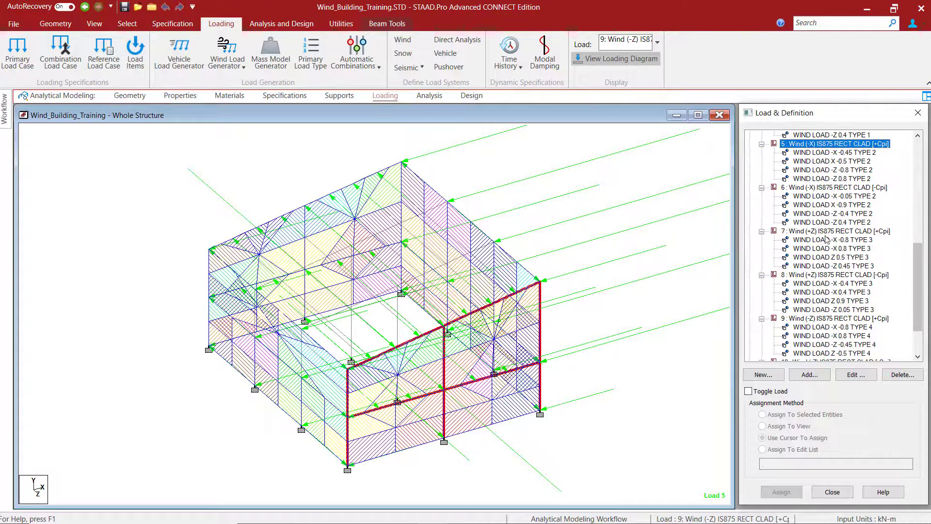
click(823, 232)
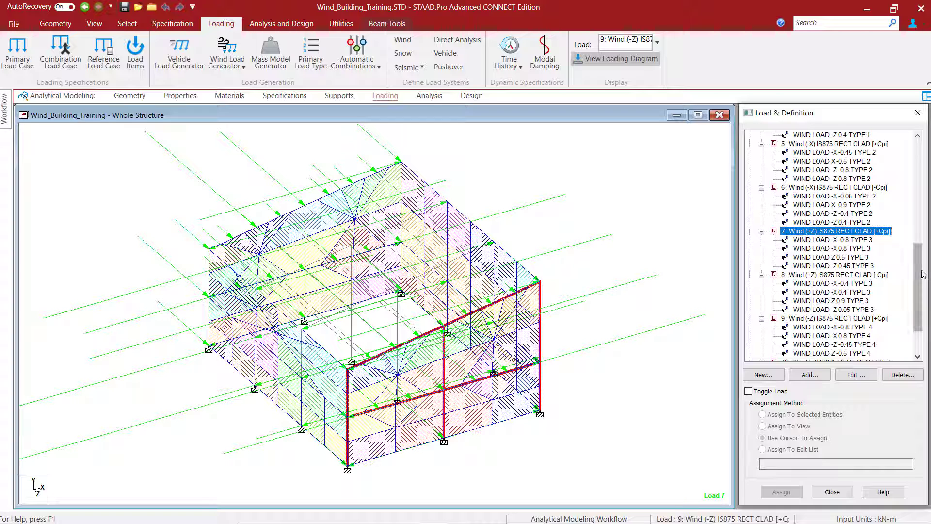
drag(917, 298, 916, 321)
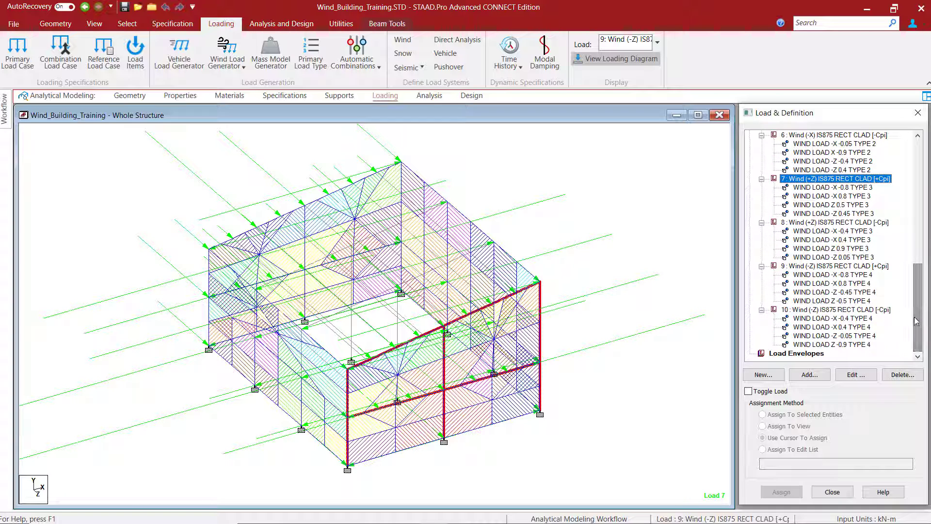